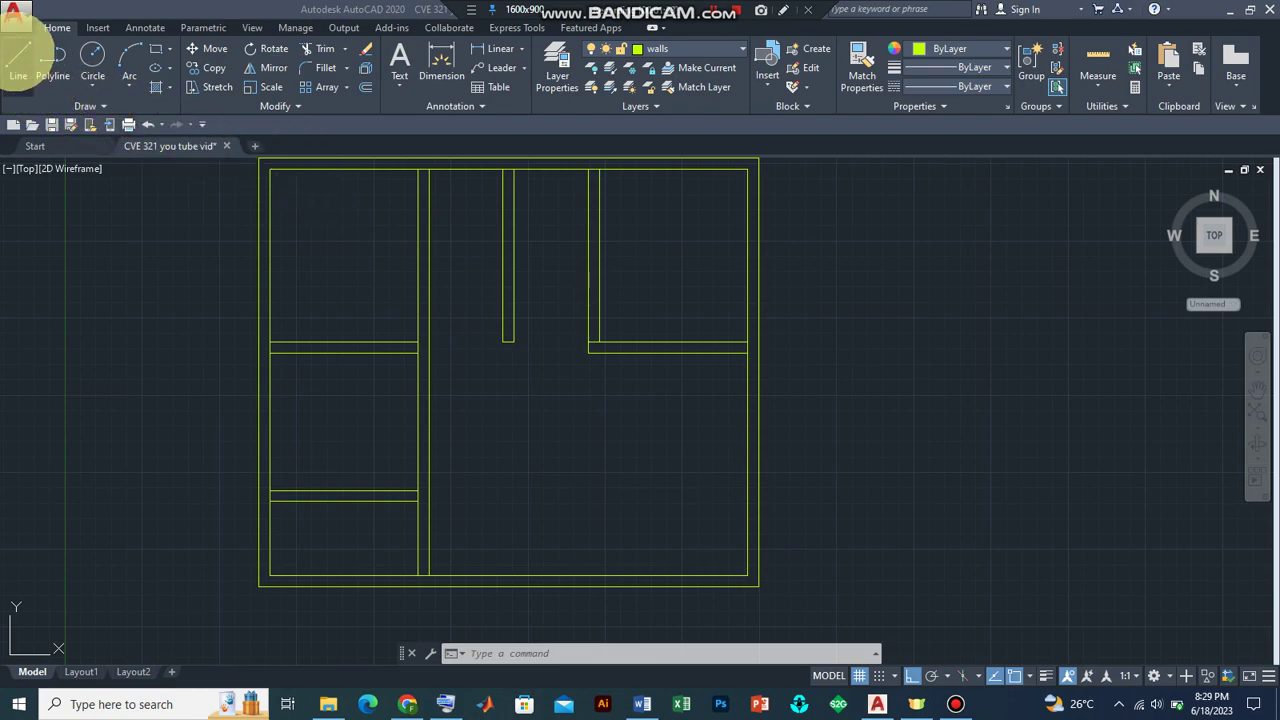
Select the outer wall rectangle of the double-line floor plan on the walls layer
left_click(300, 158)
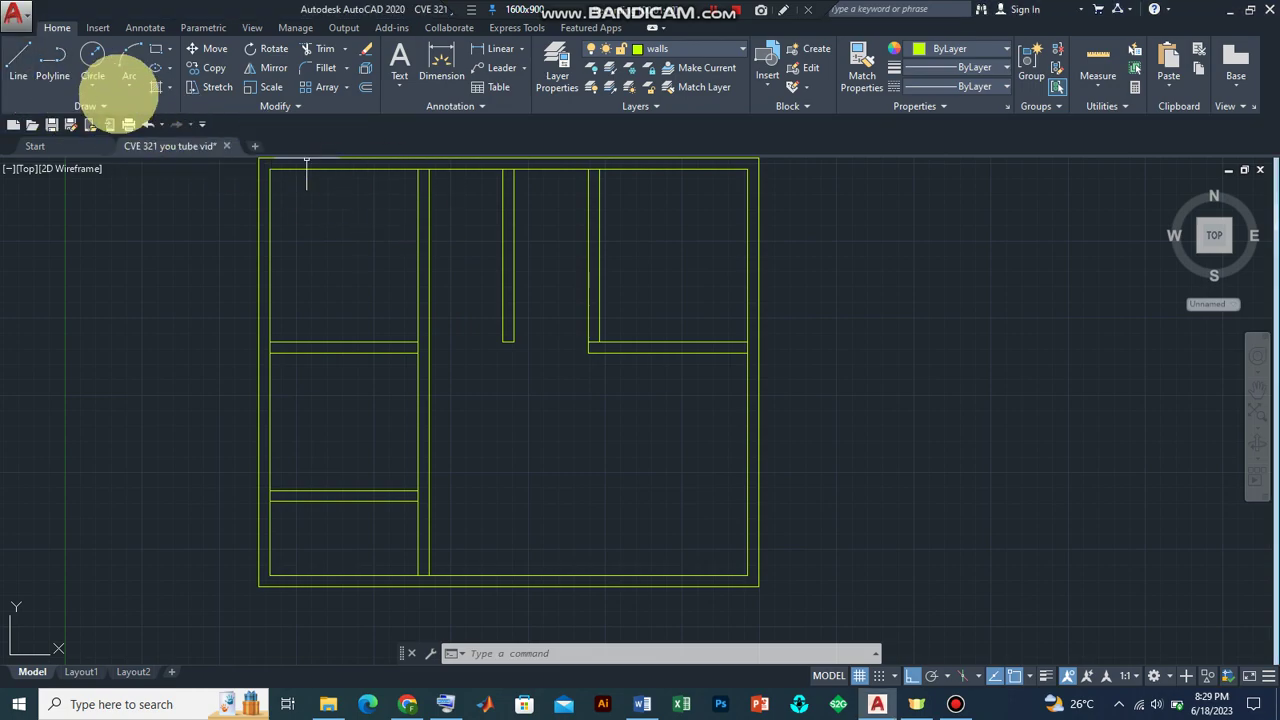
Draw a short line across the left interior wall, starting 2550 below its top
type("l")
key("Return")
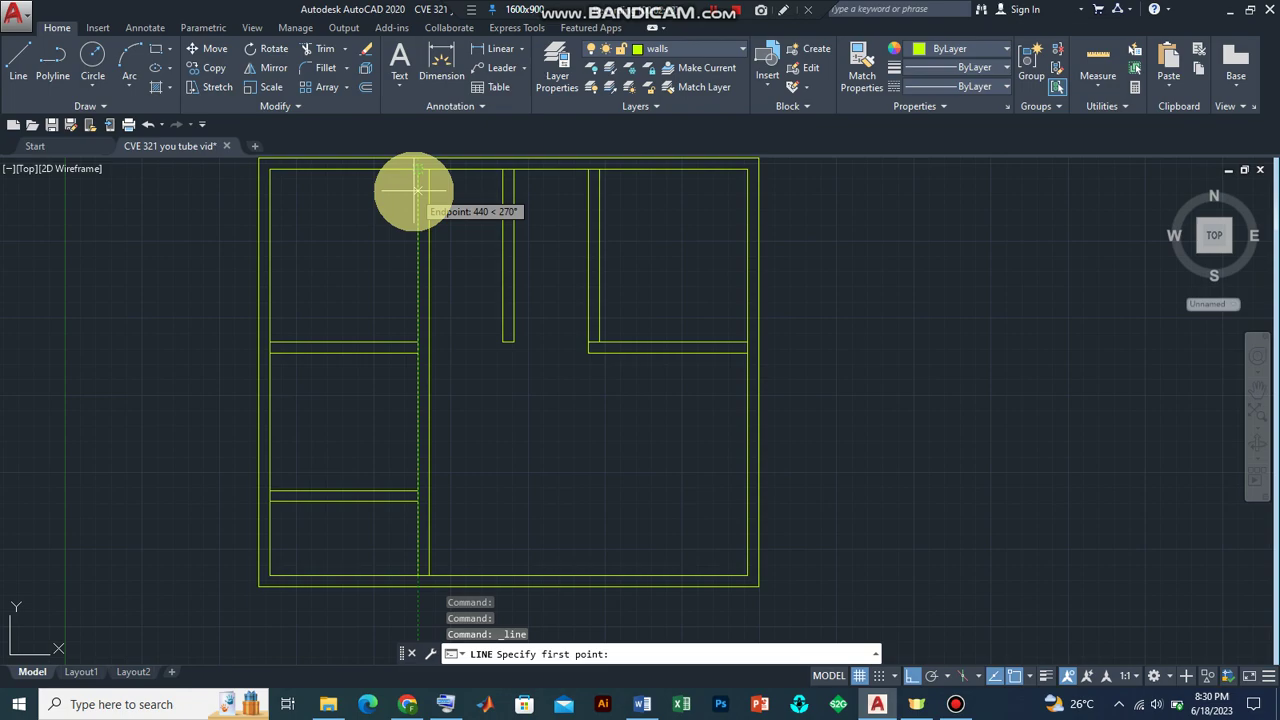
type("2550")
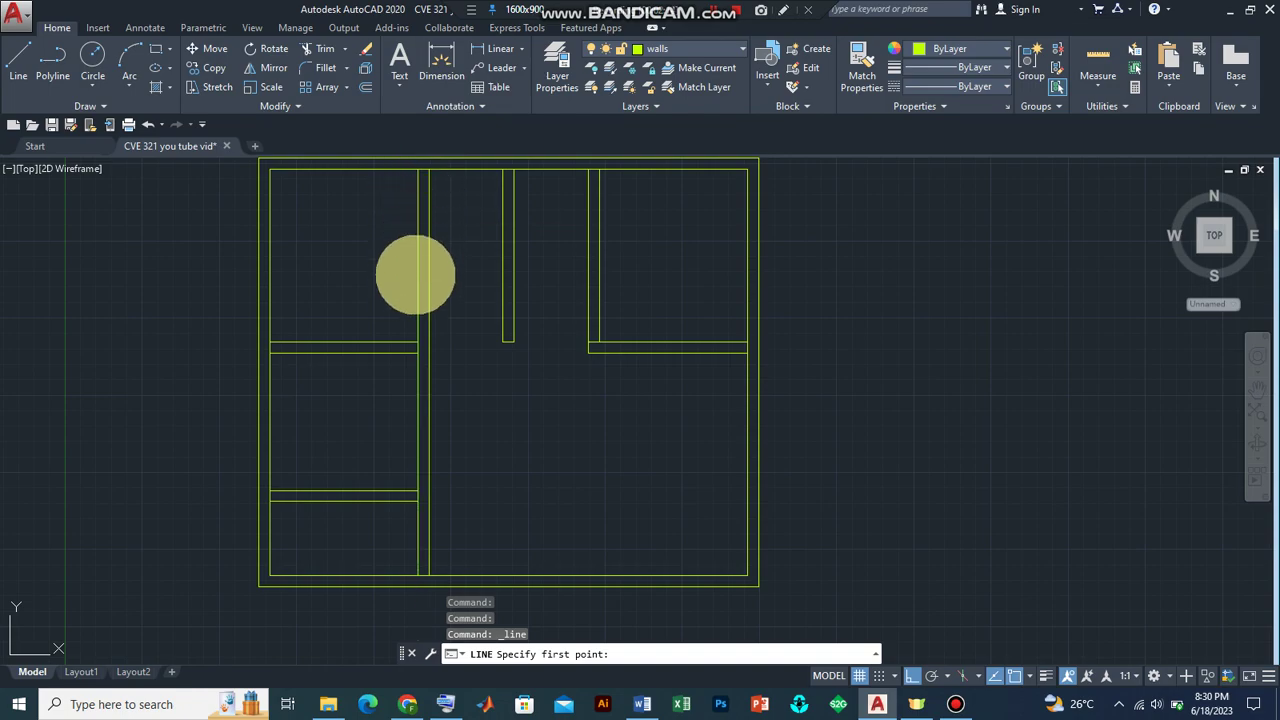
key("Return")
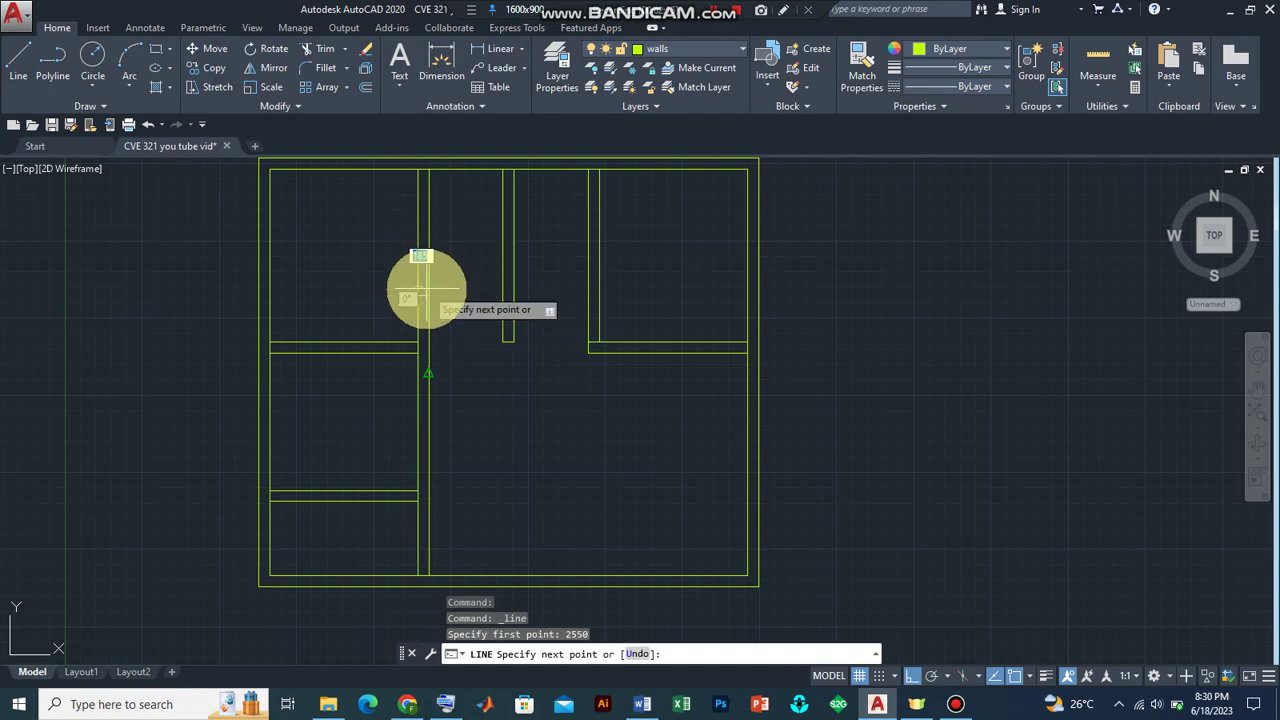
scroll(435, 267, "up", 2)
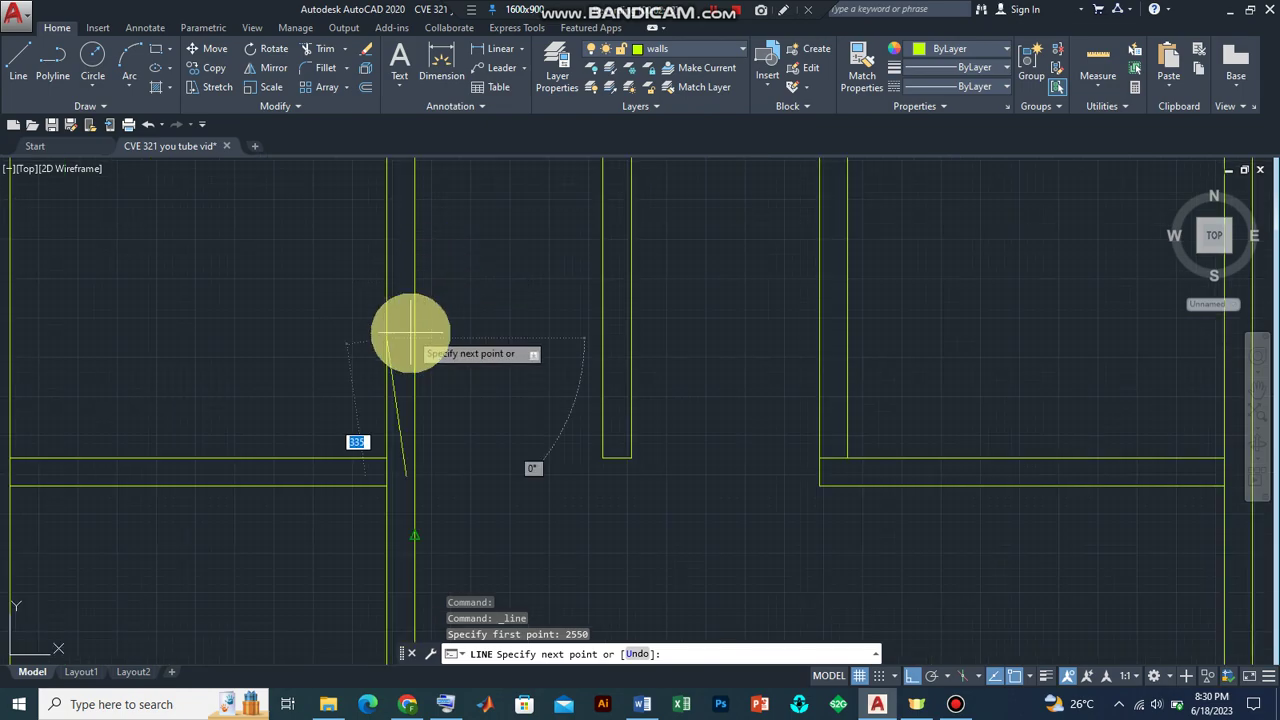
scroll(392, 338, "down", 1)
scroll(392, 338, "down", 1)
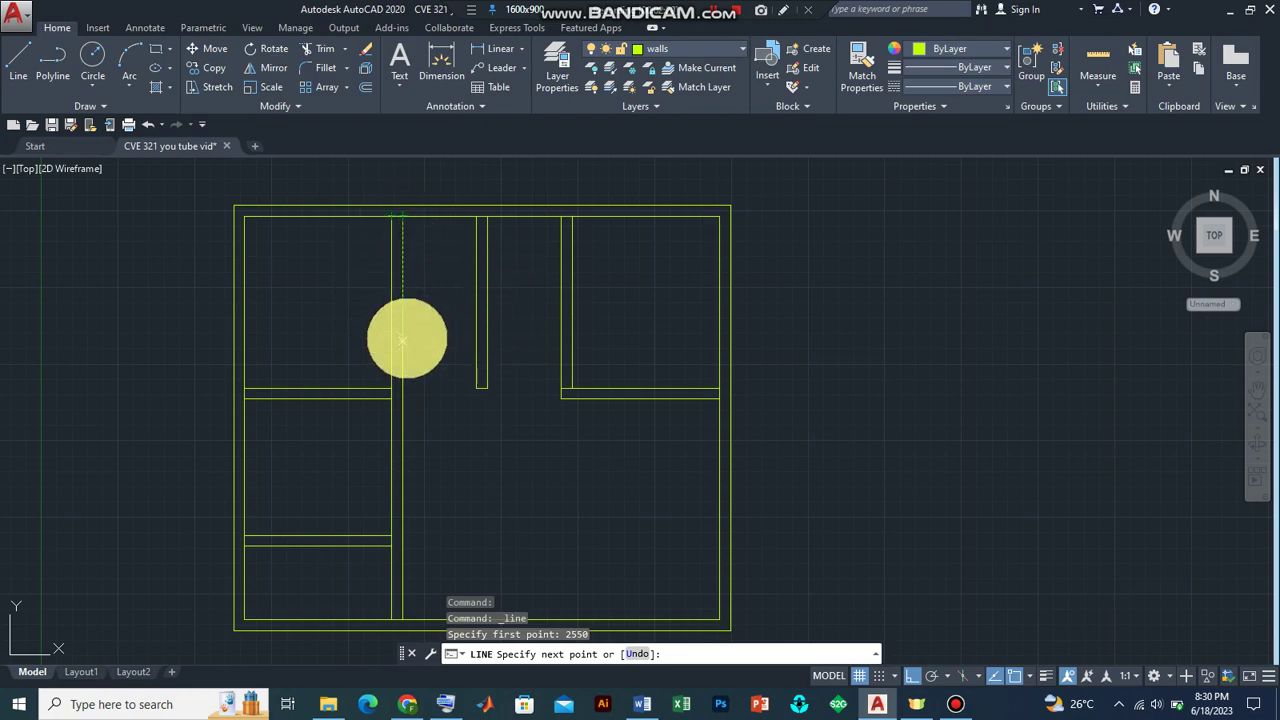
left_click(400, 340)
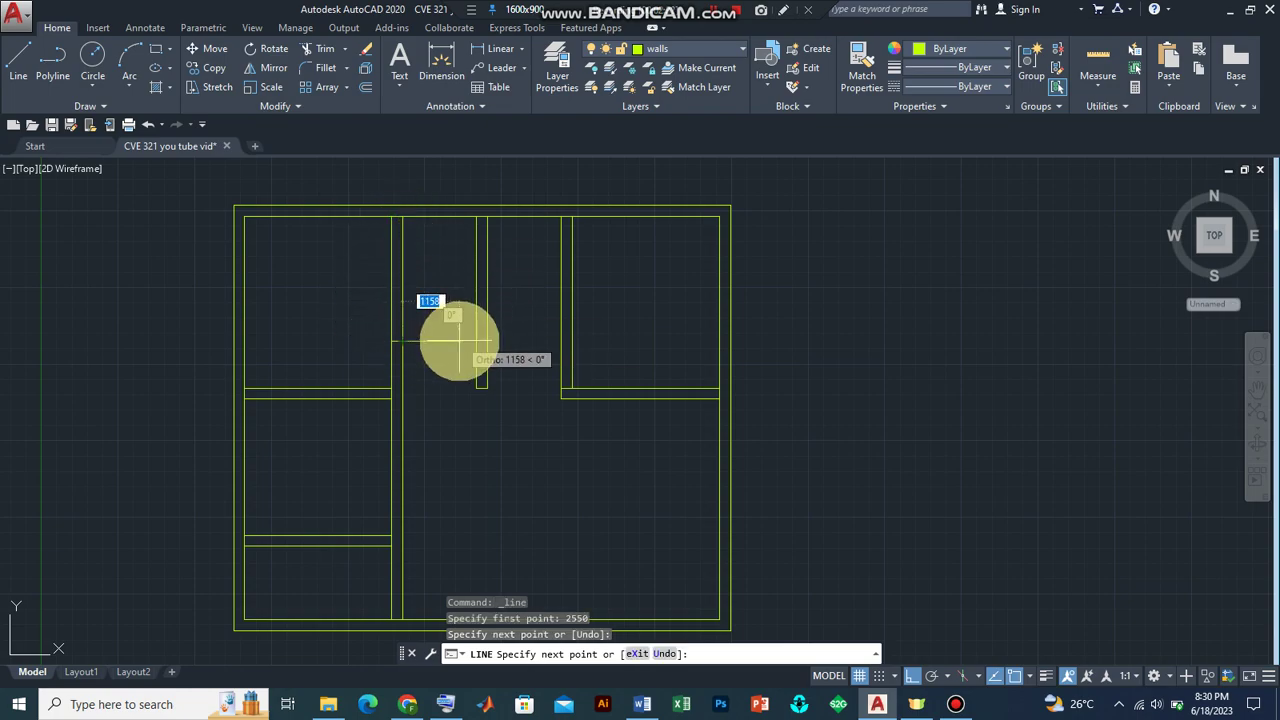
key("Return")
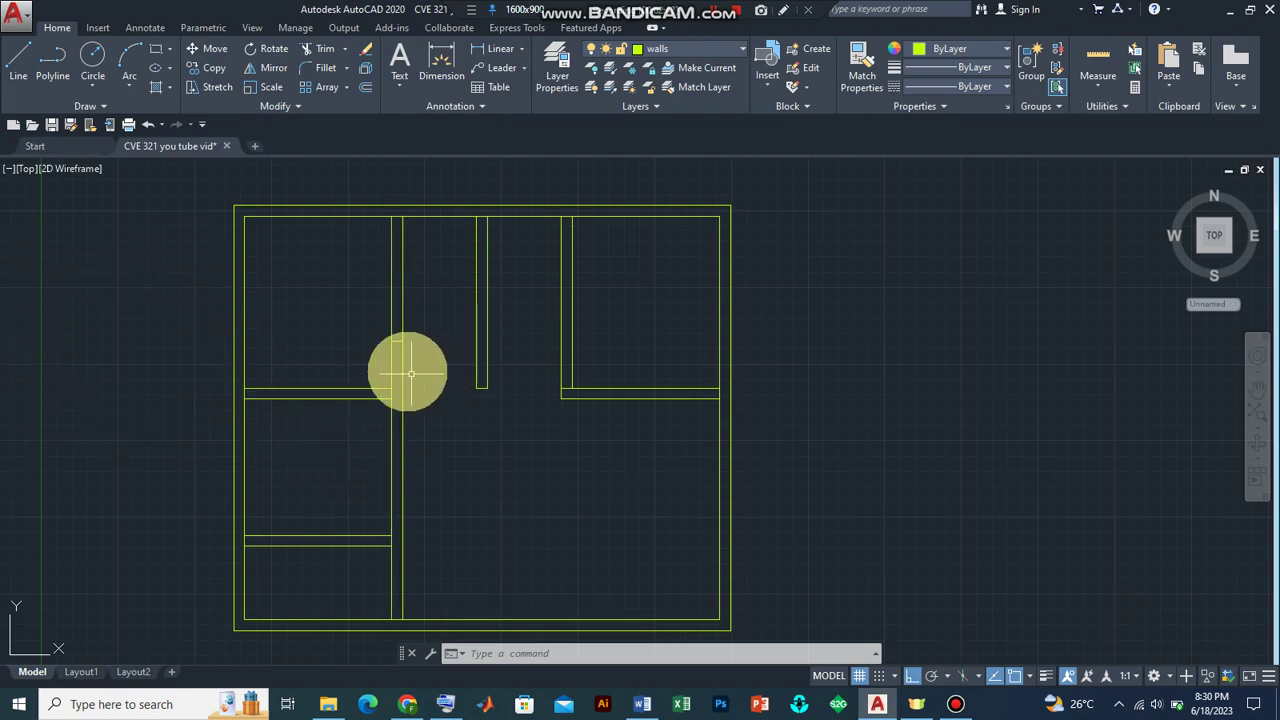
scroll(417, 365, "up", 3)
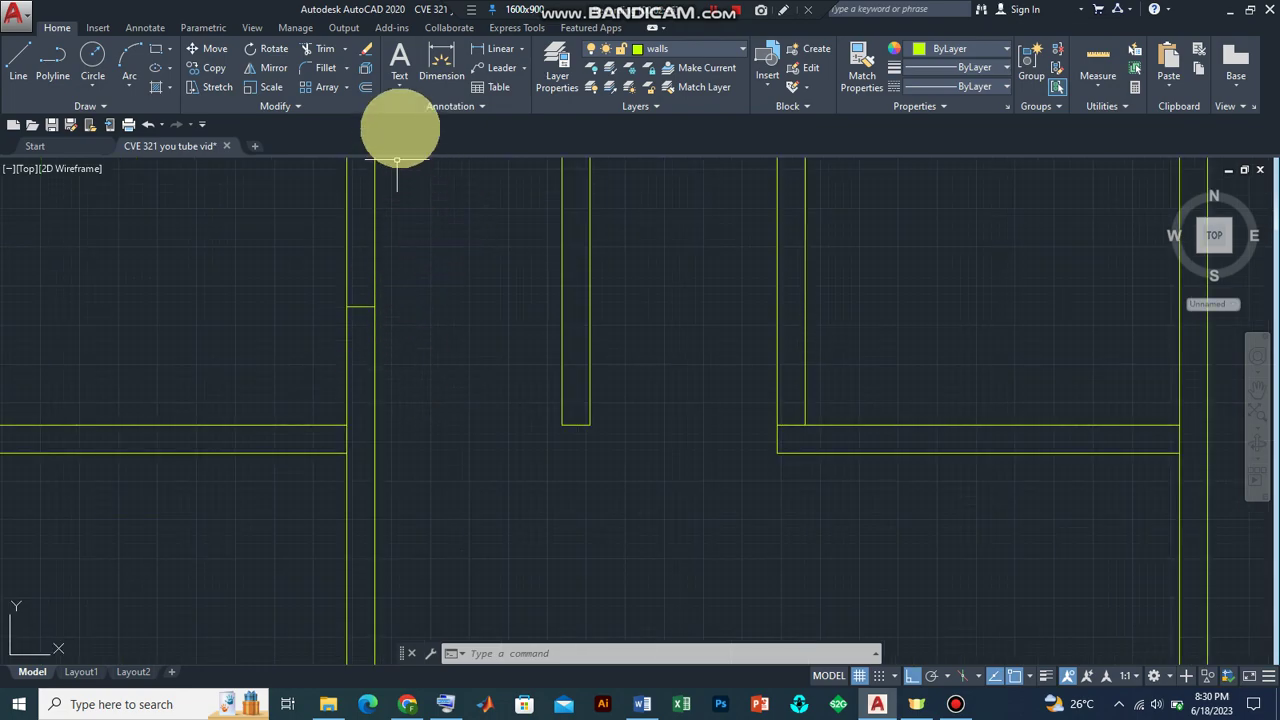
Offset the door-edge line 900 downward across the left interior wall
left_click(366, 87)
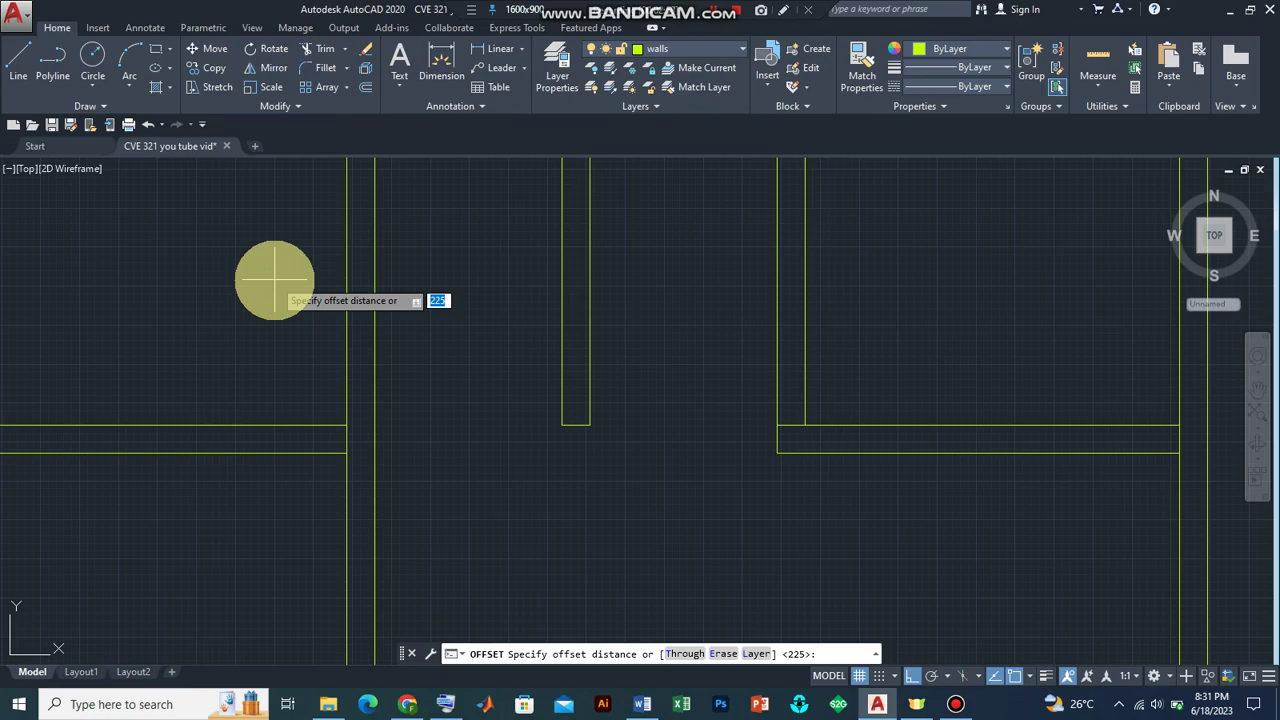
type("95")
type("0")
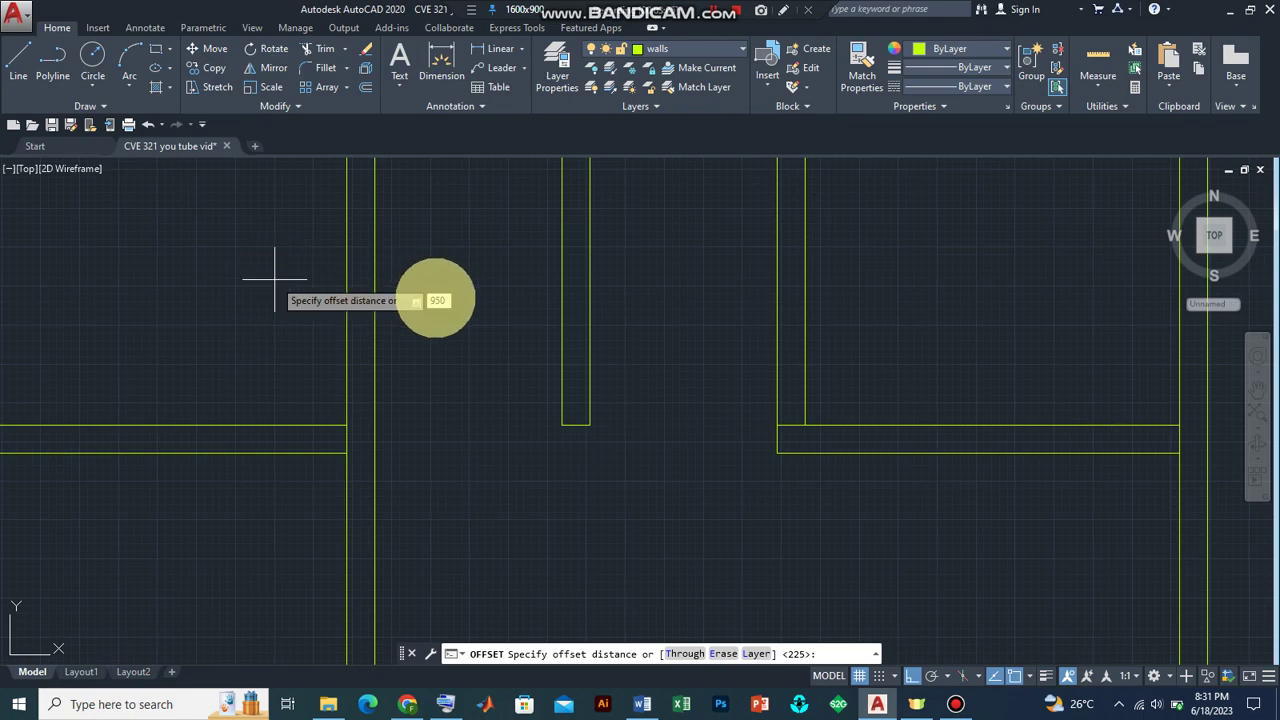
key("BackSpace")
key("BackSpace")
type("00")
key("Return")
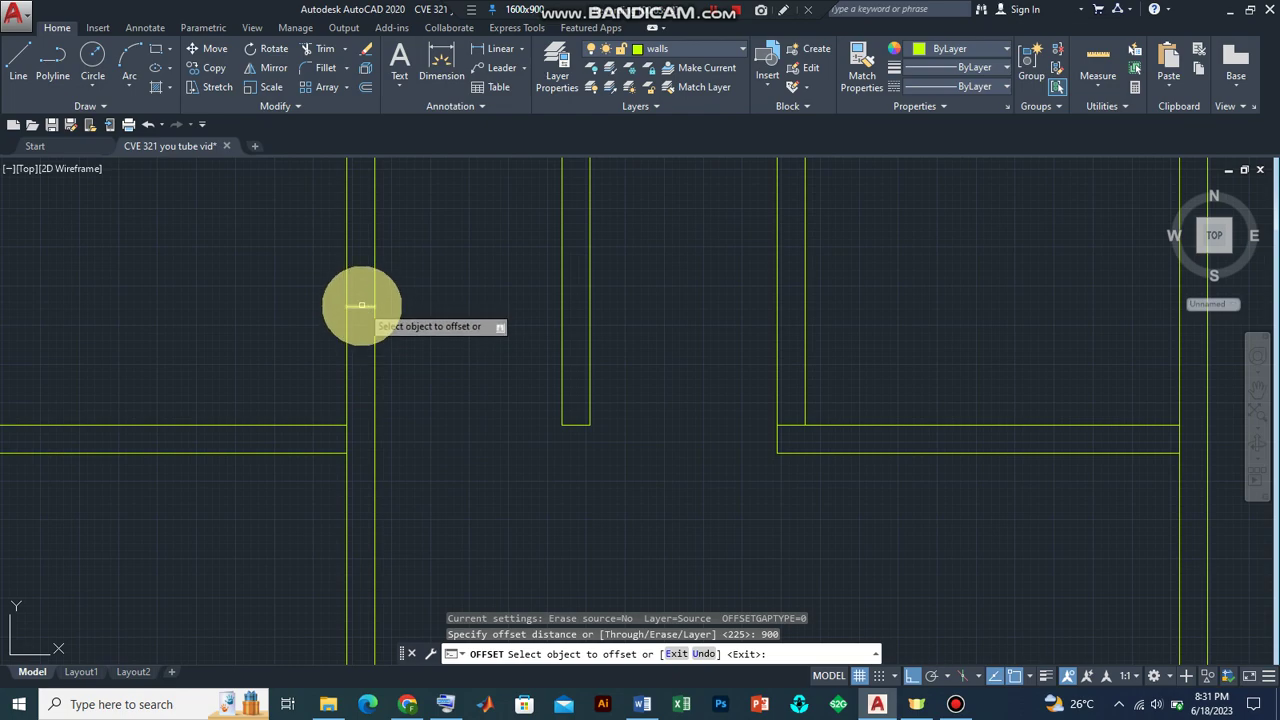
left_click(360, 306)
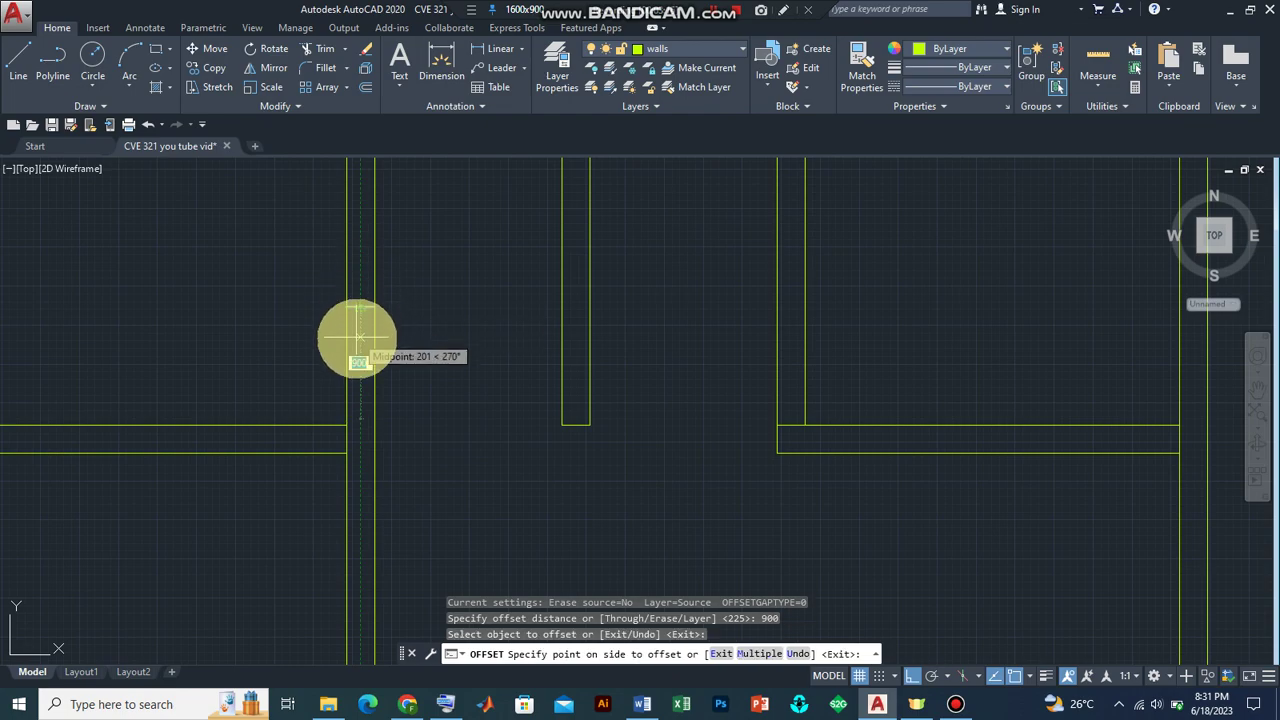
left_click(366, 374)
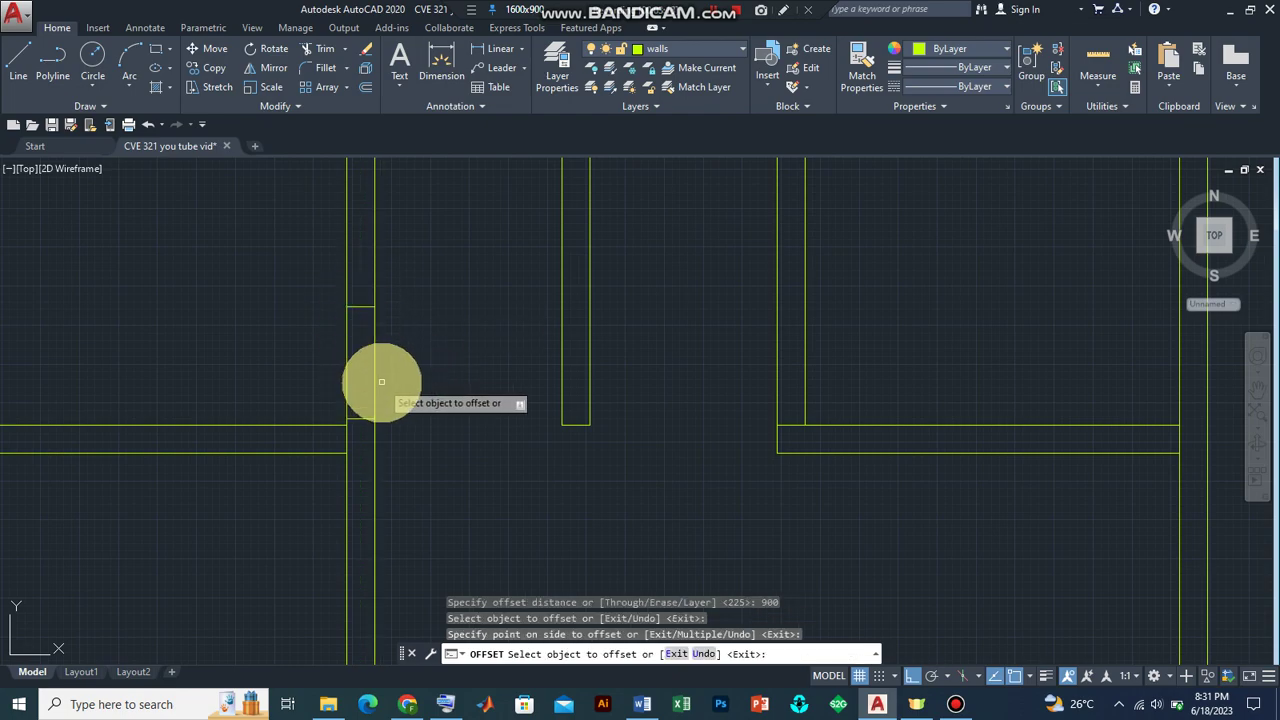
key("Return")
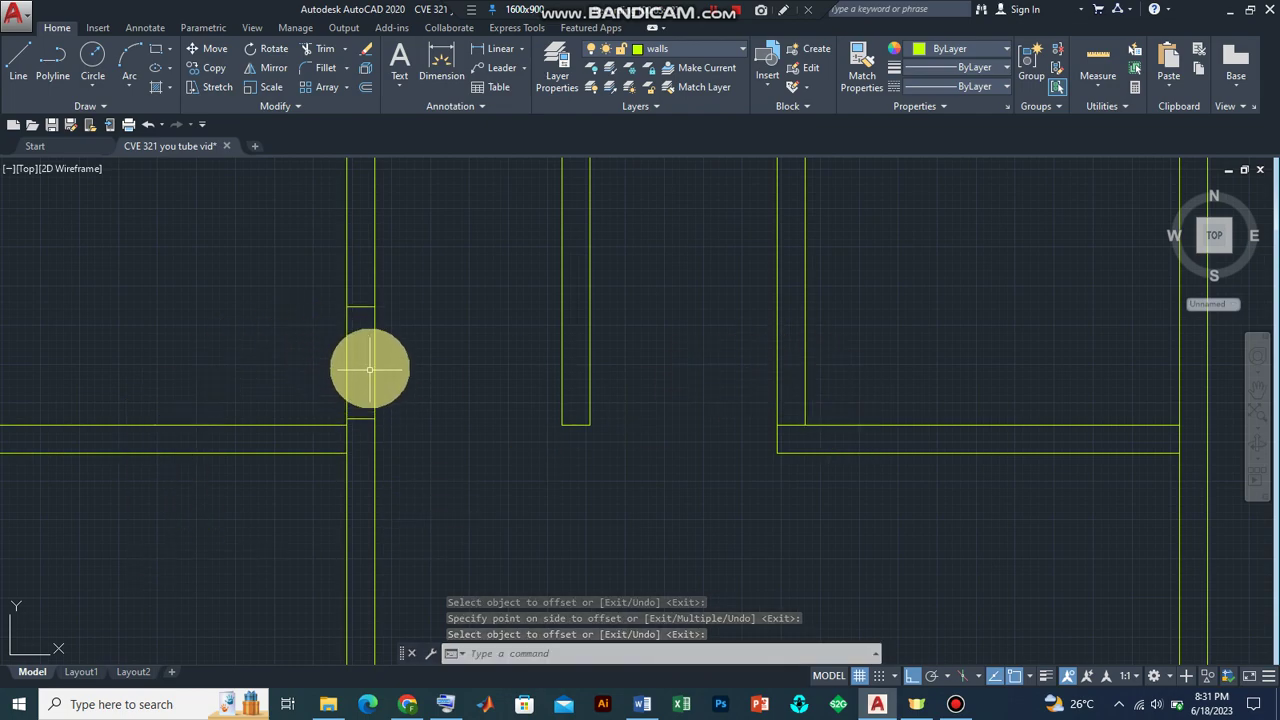
scroll(365, 360, "down", 1)
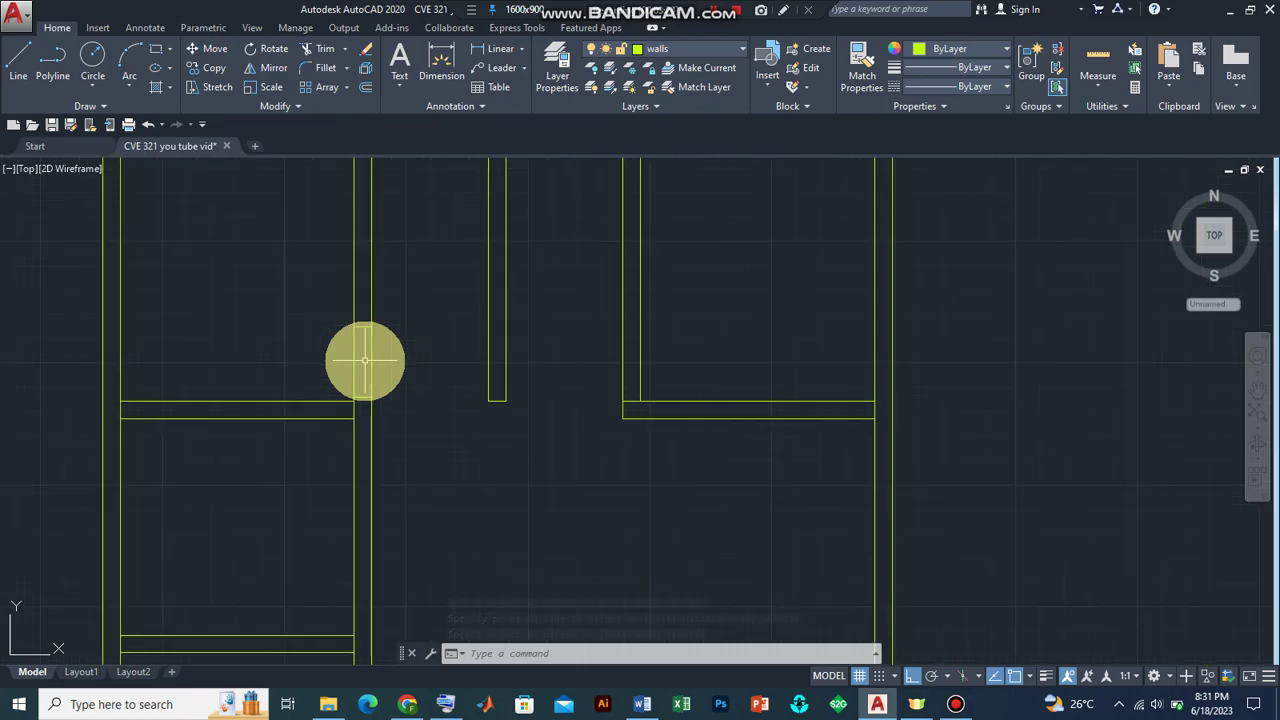
scroll(365, 360, "down", 2)
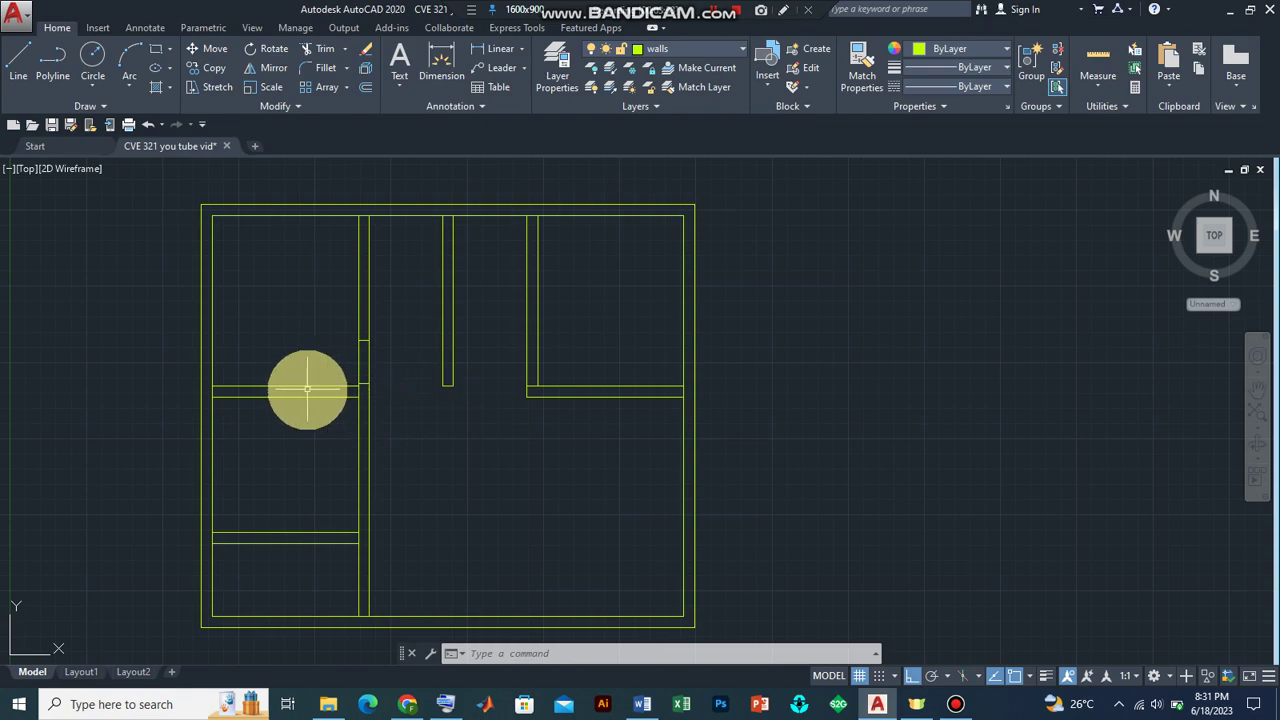
scroll(317, 390, "up", 3)
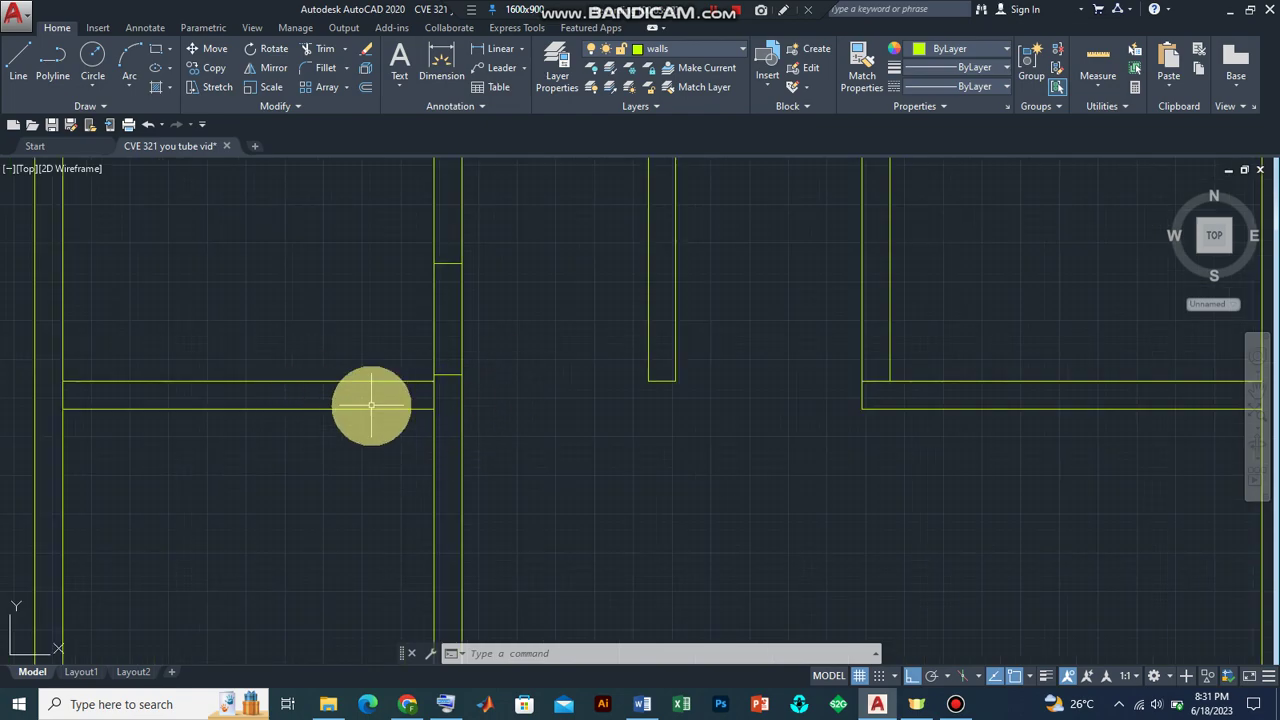
scroll(671, 380, "down", 3)
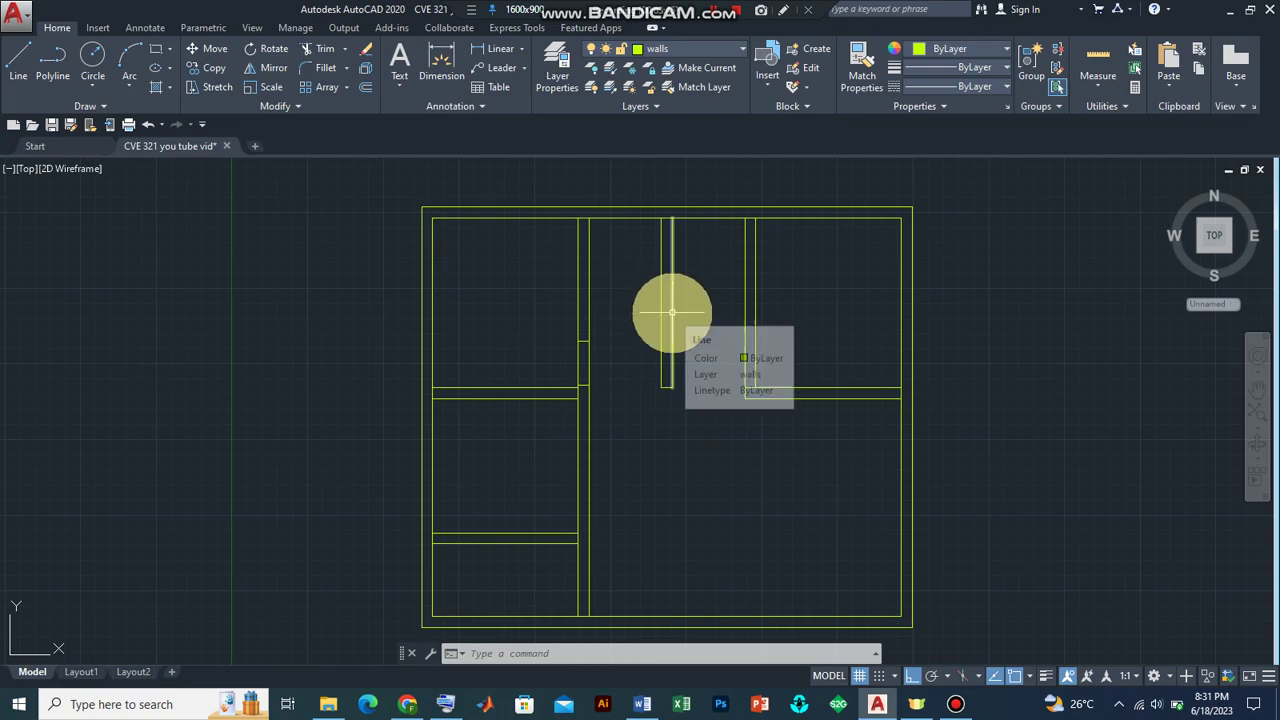
key("ctrl+z")
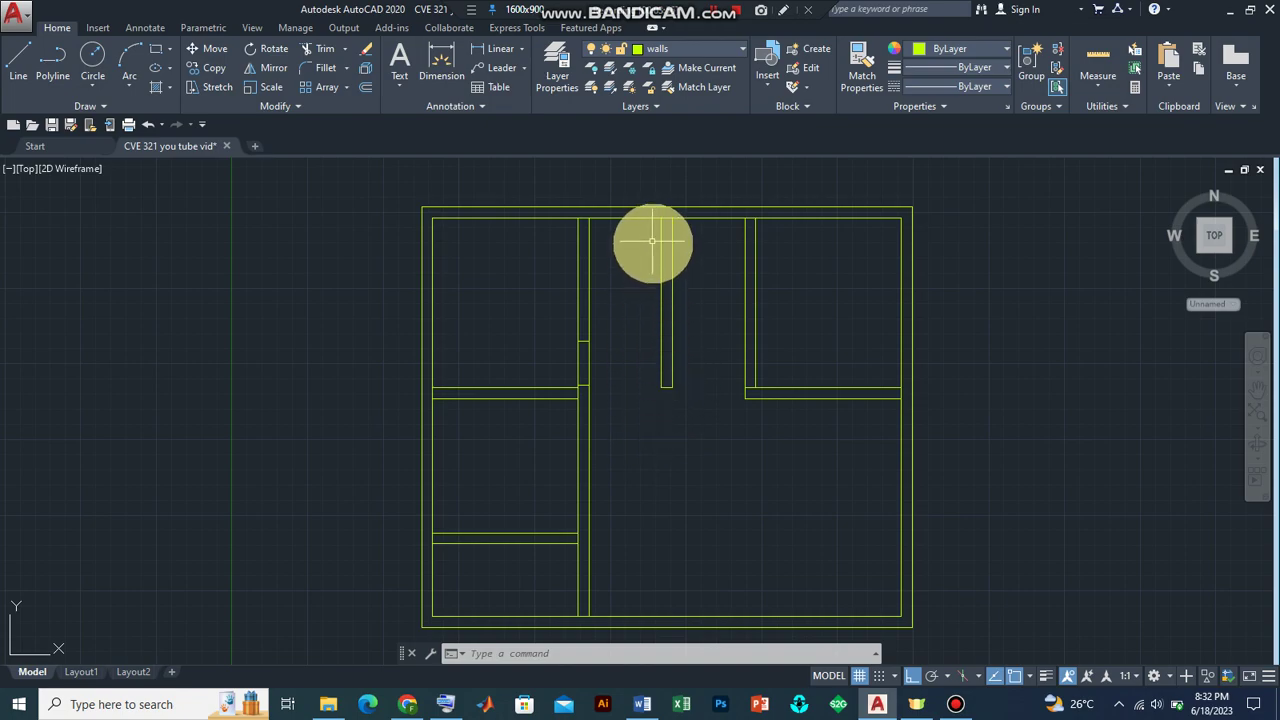
scroll(668, 390, "up", 3)
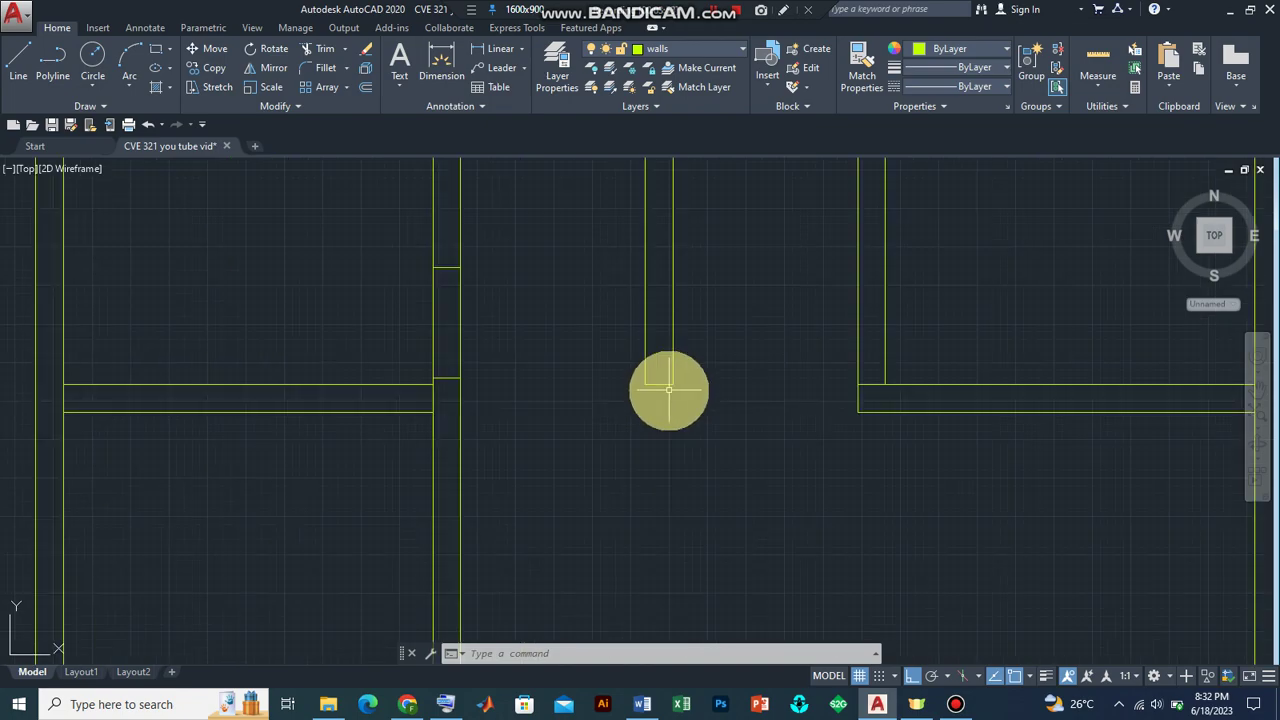
scroll(652, 384, "down", 2)
scroll(634, 223, "down", 3)
scroll(630, 192, "up", 2)
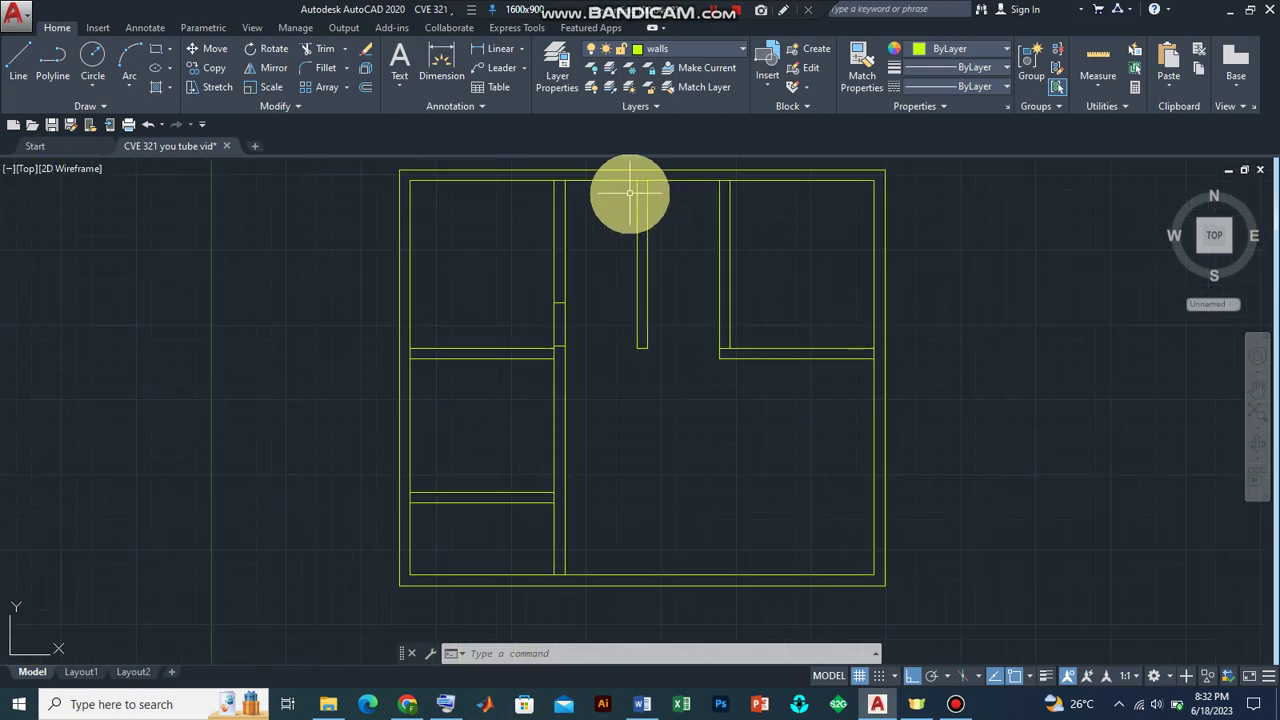
scroll(630, 192, "up", 2)
scroll(625, 175, "up", 2)
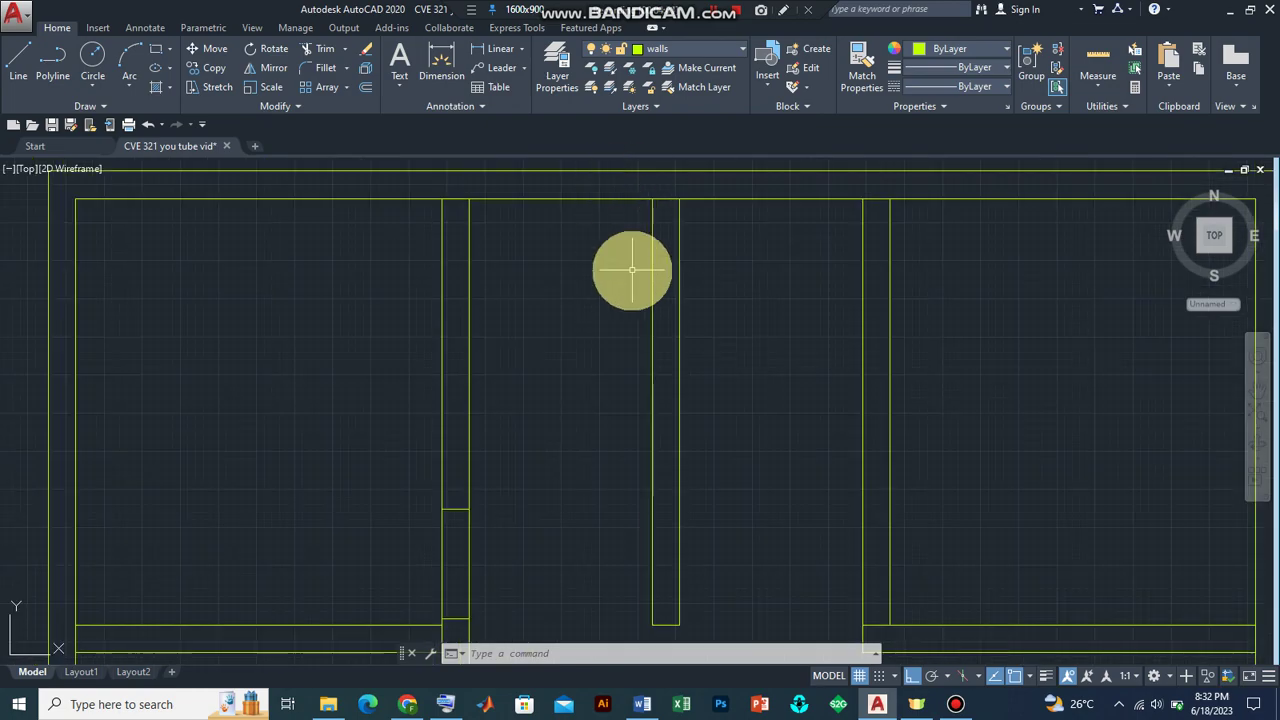
scroll(632, 270, "down", 1)
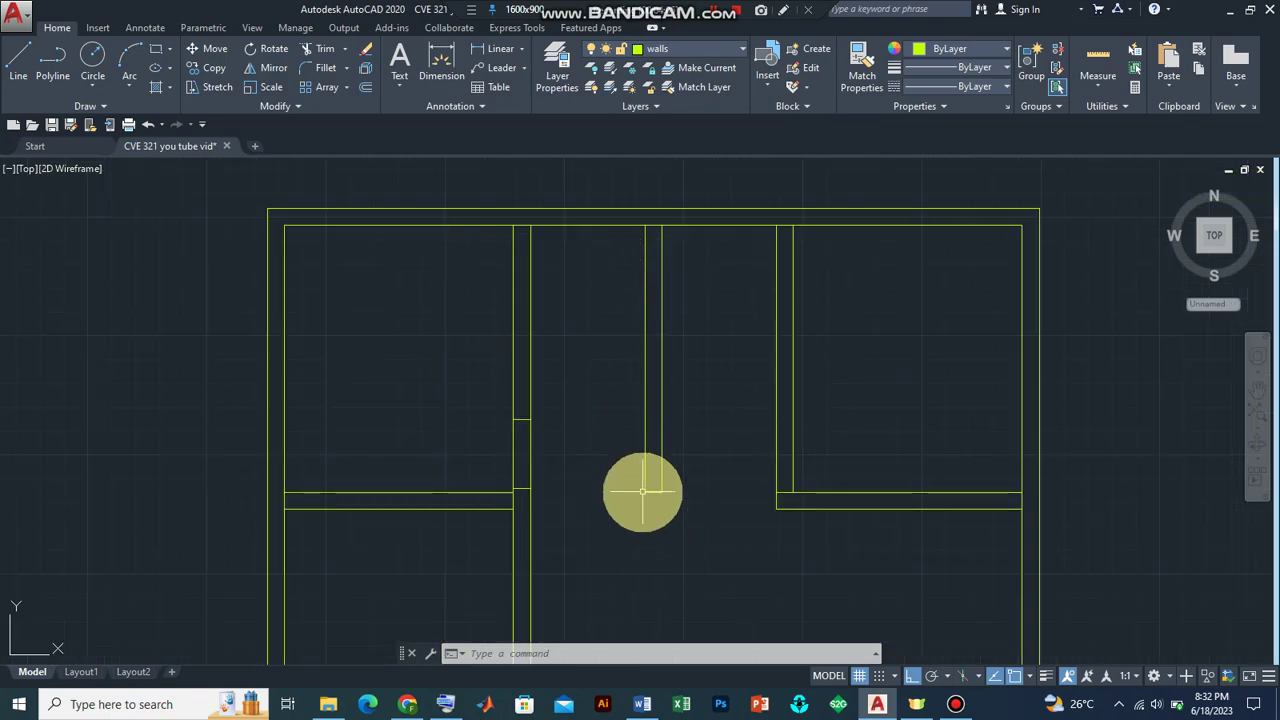
scroll(643, 495, "up", 1)
scroll(644, 505, "up", 2)
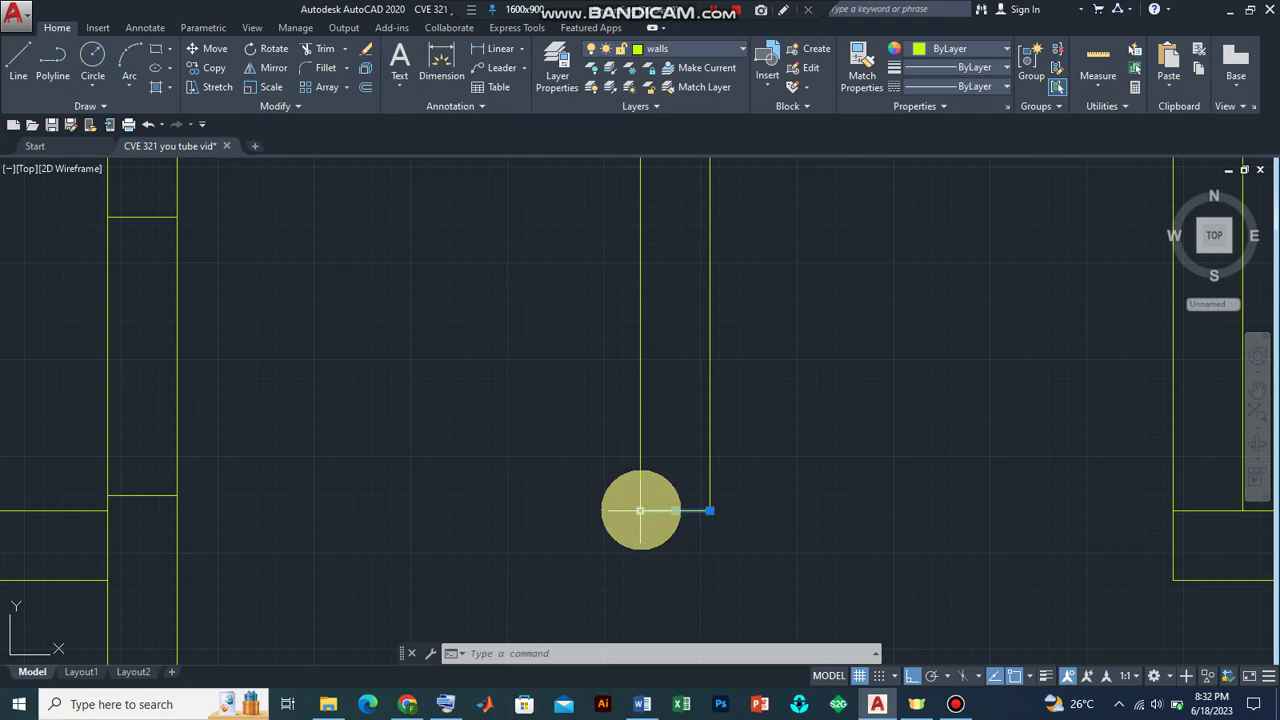
Grip-stretch the lower end of the interior wall's left line 950 upward
left_click(641, 489)
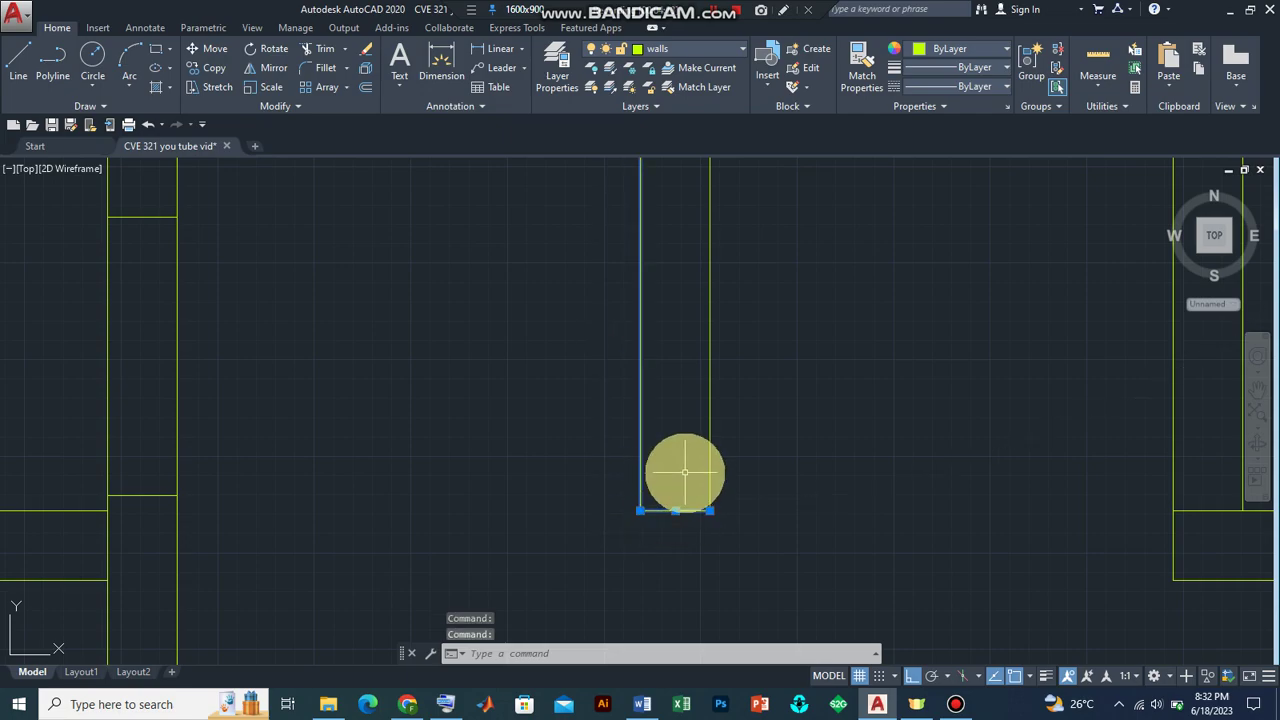
key("Escape")
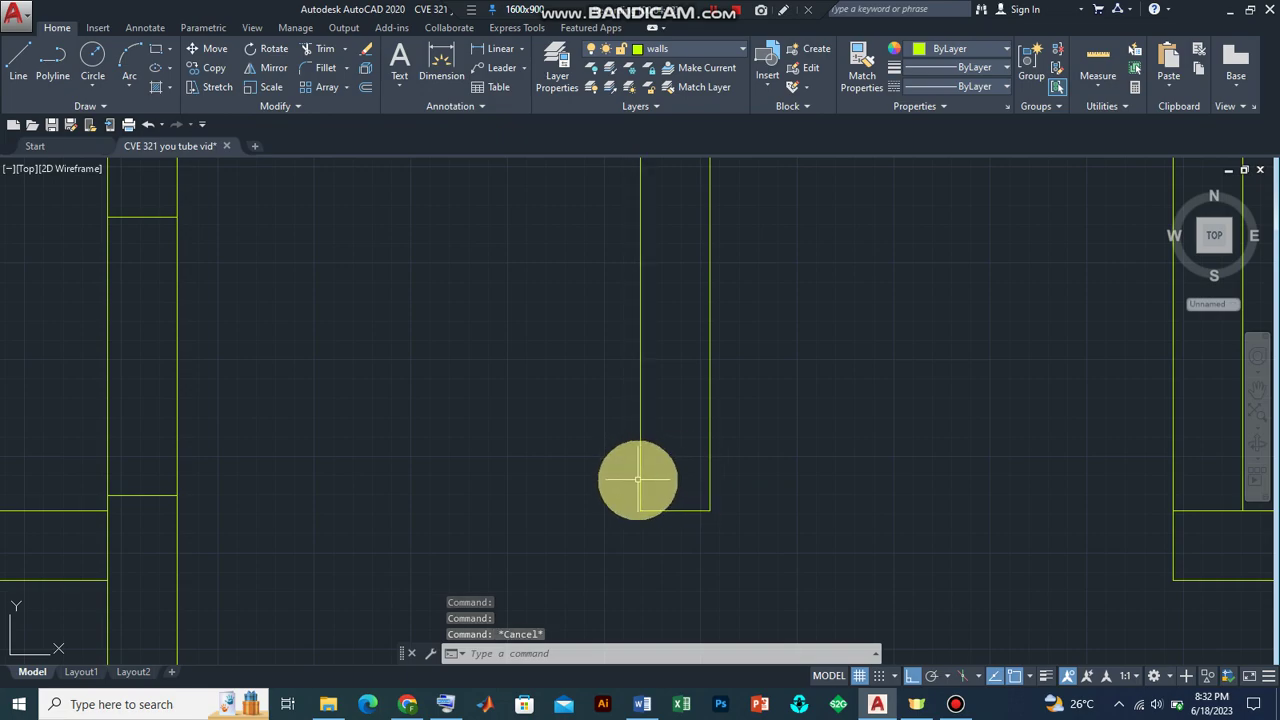
left_click(641, 508)
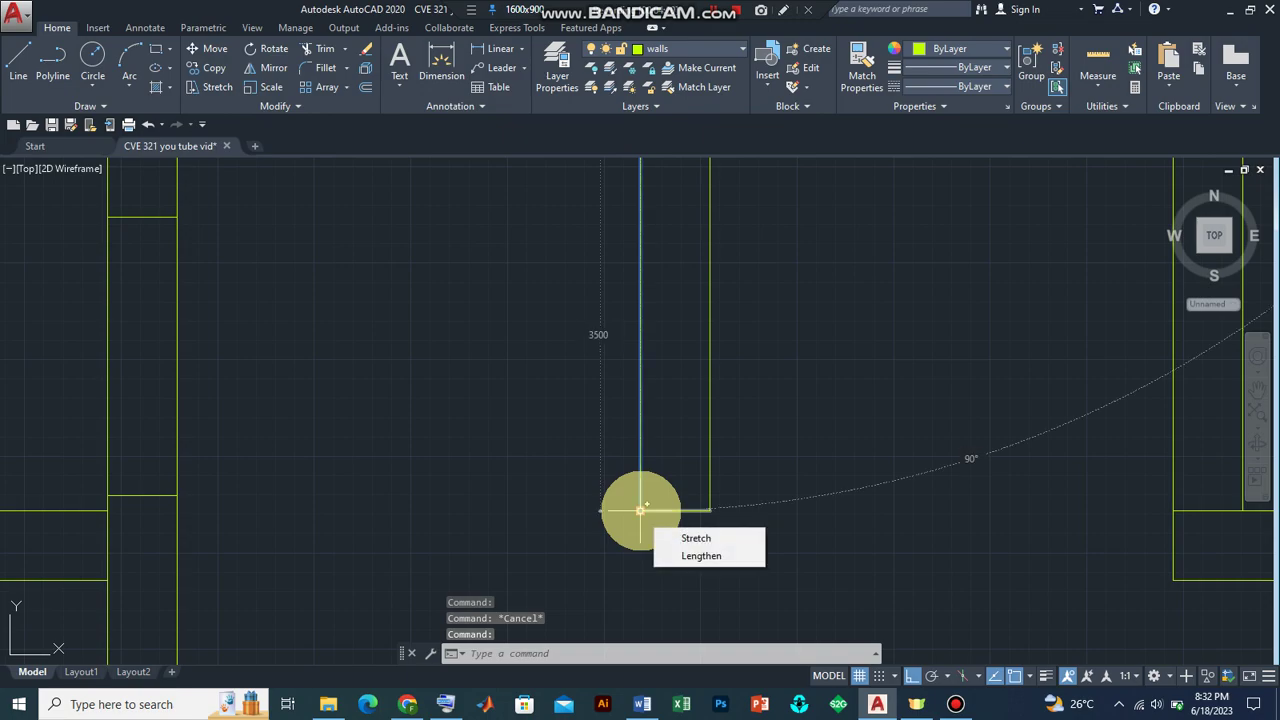
left_click(640, 510)
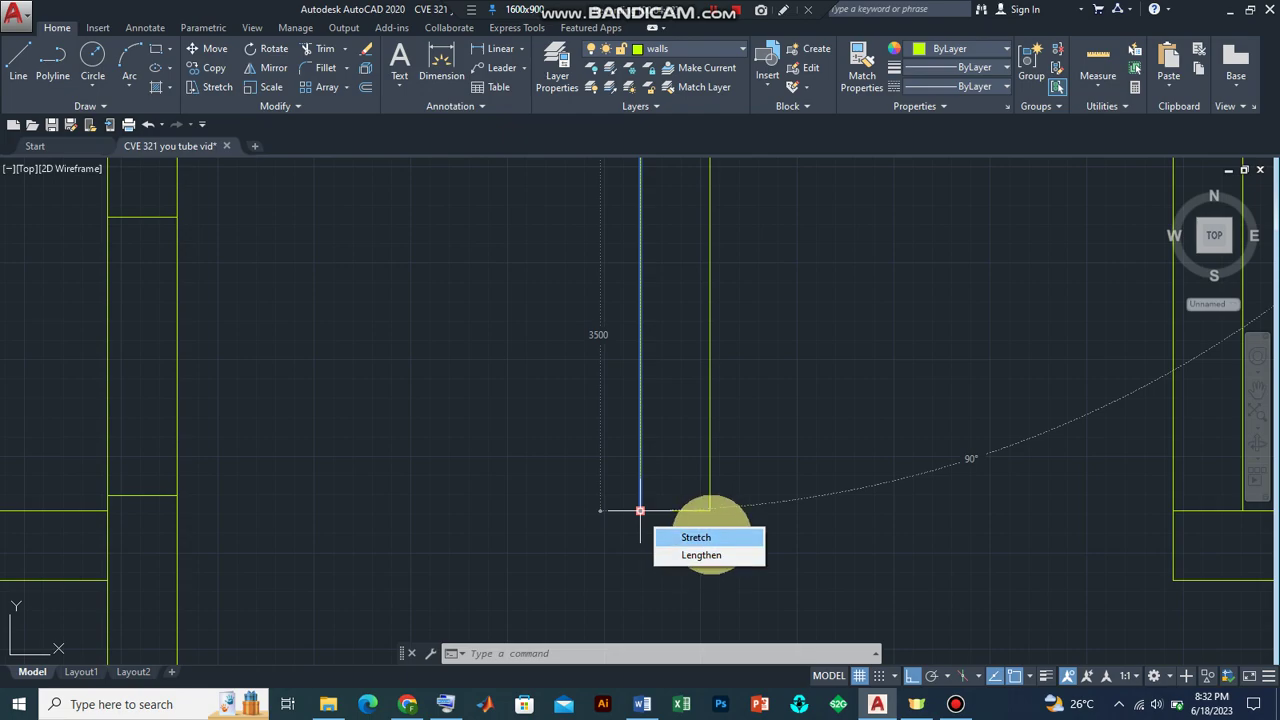
left_click(700, 537)
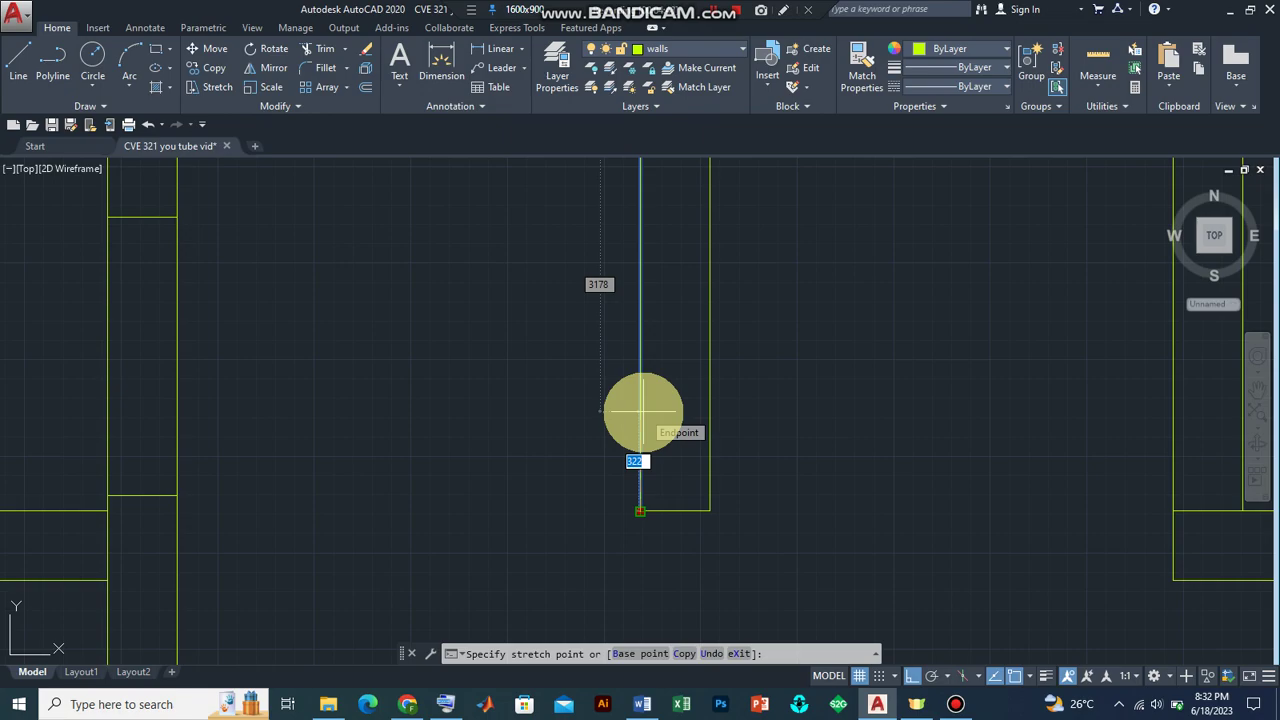
type("50")
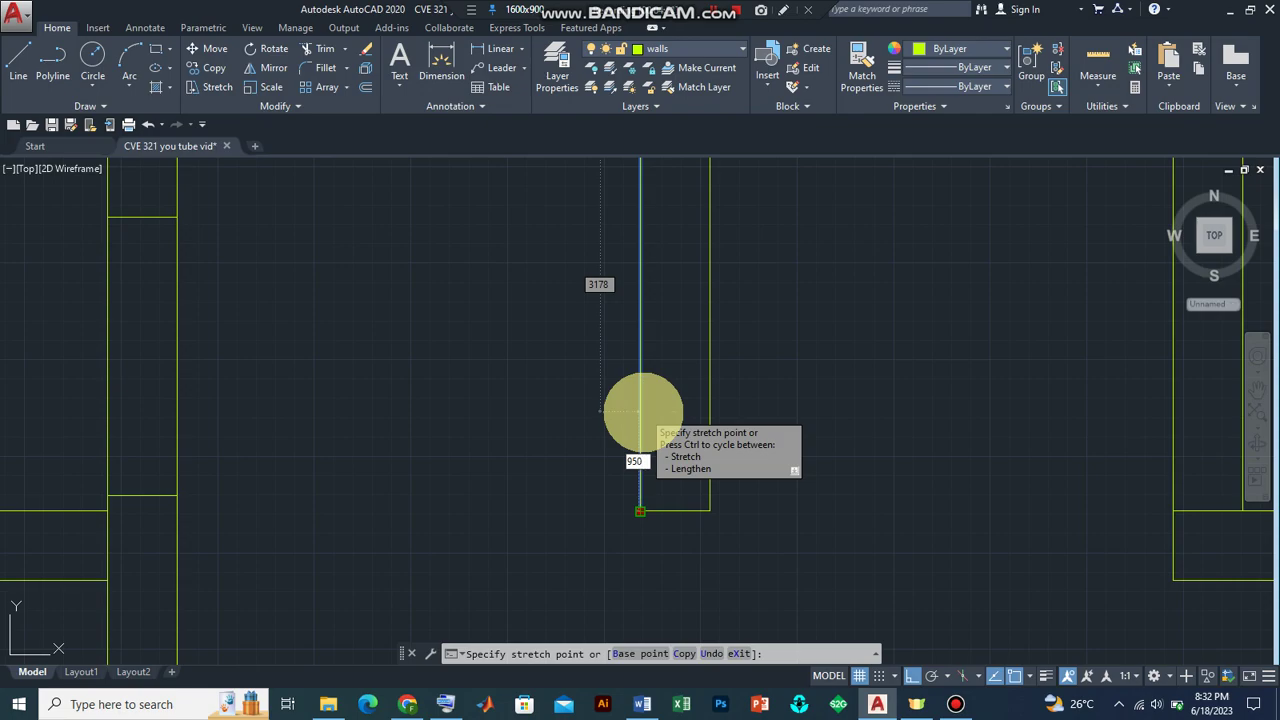
key("Return")
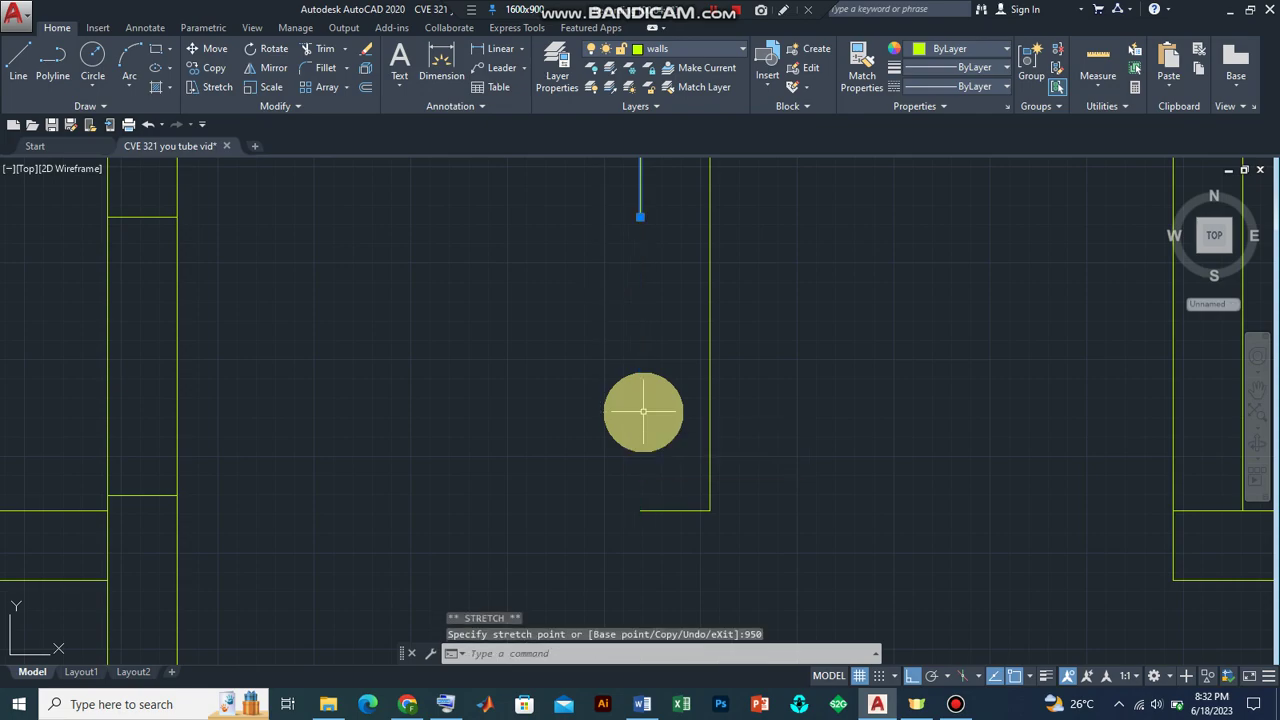
scroll(643, 411, "down", 2)
scroll(643, 411, "down", 2)
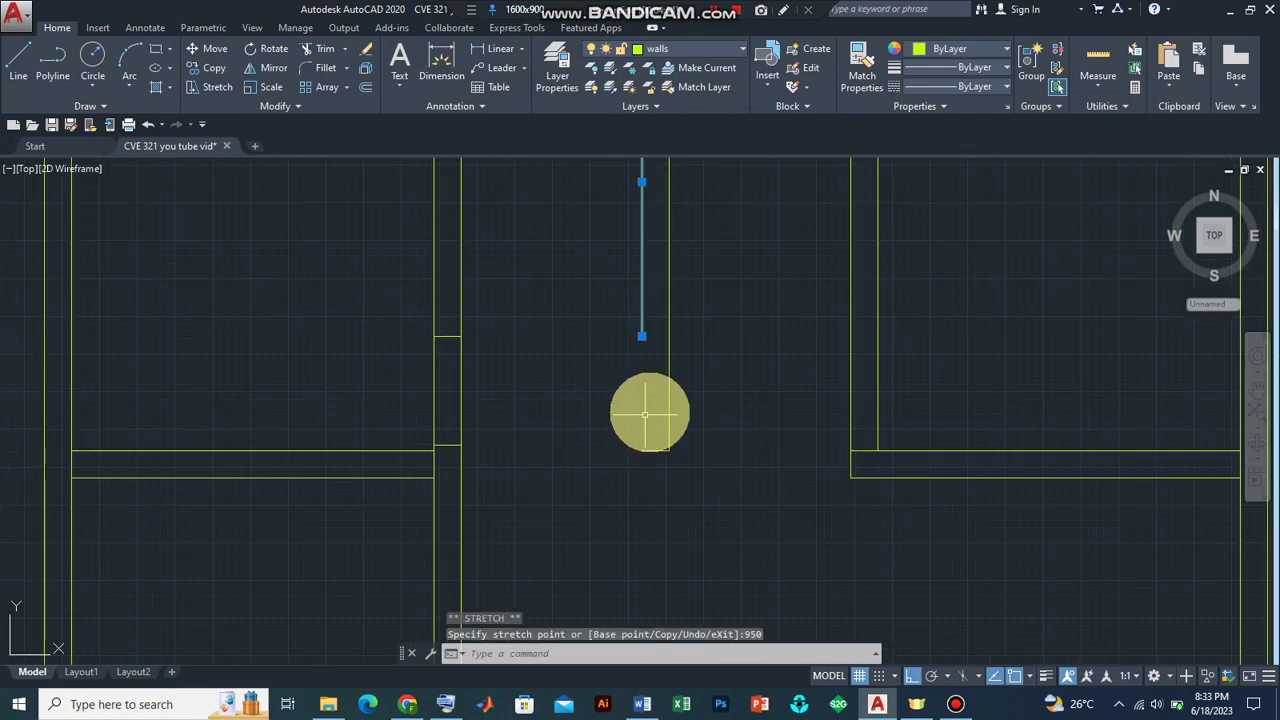
scroll(690, 220, "down", 2)
scroll(705, 216, "down", 2)
scroll(730, 225, "down", 2)
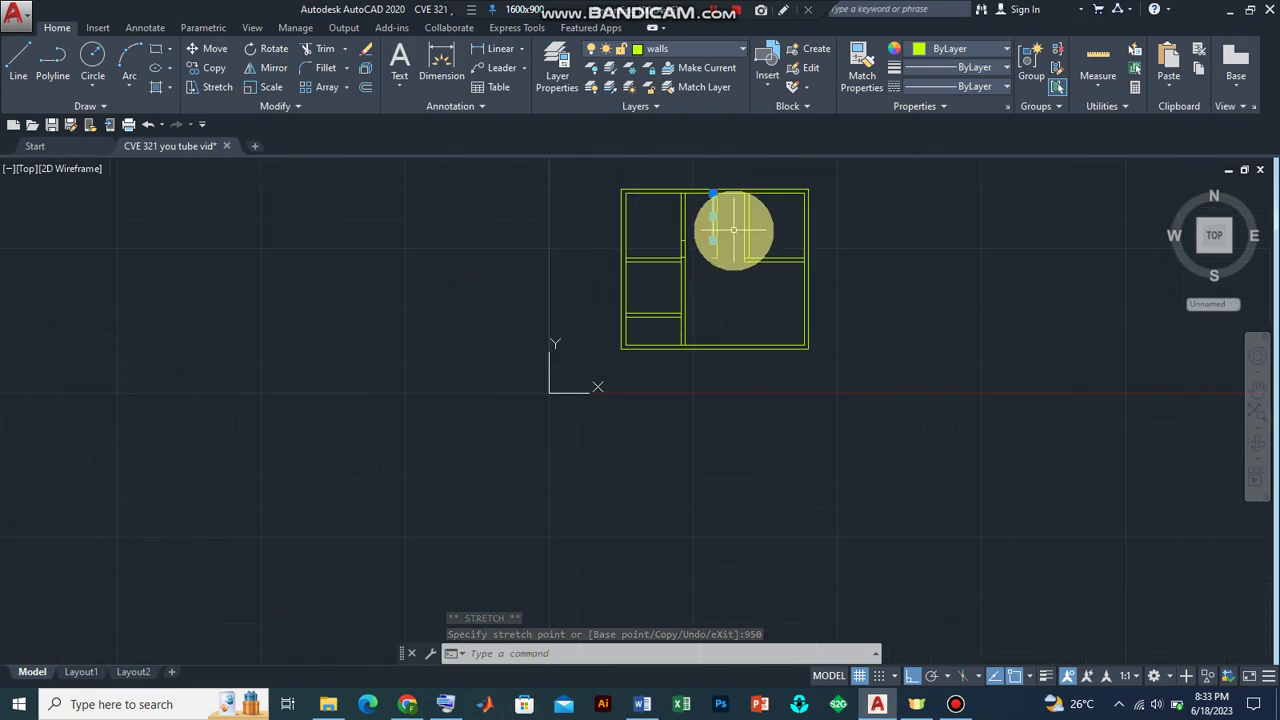
scroll(723, 191, "up", 1)
scroll(714, 186, "up", 2)
scroll(714, 186, "up", 2)
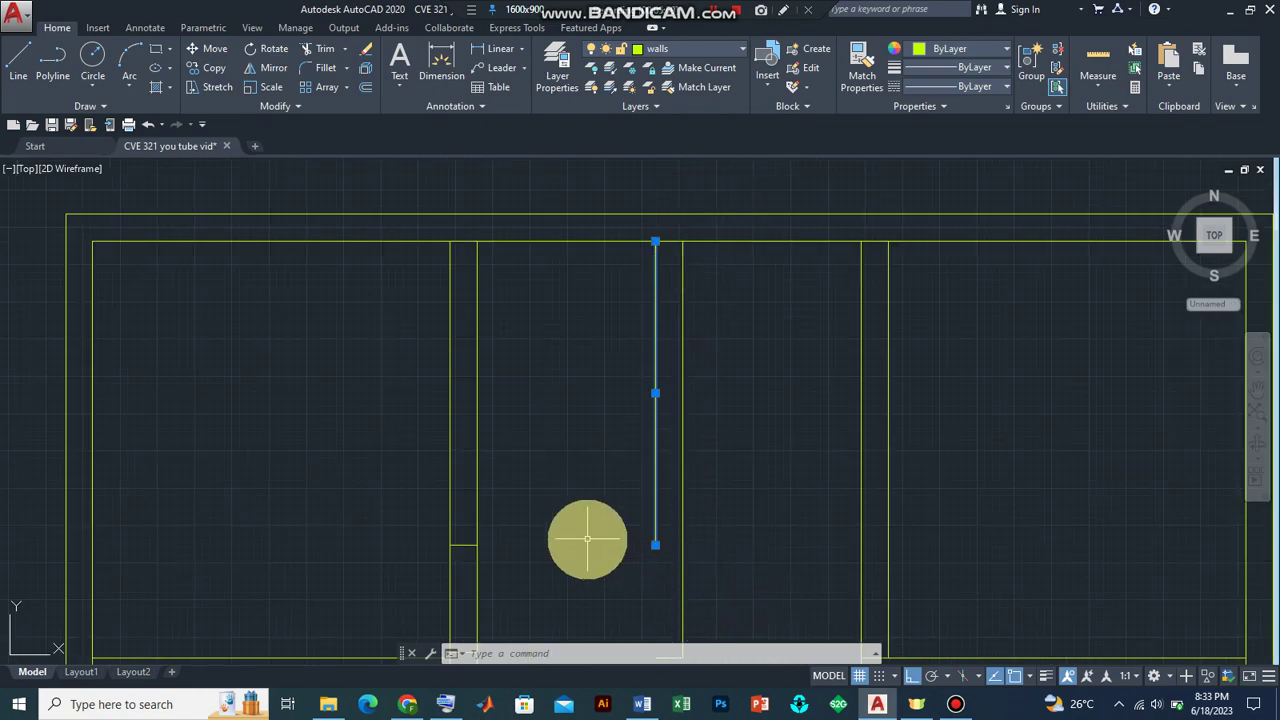
key("Escape")
scroll(672, 555, "down", 1)
scroll(678, 576, "down", 1)
scroll(678, 576, "up", 3)
scroll(678, 576, "up", 2)
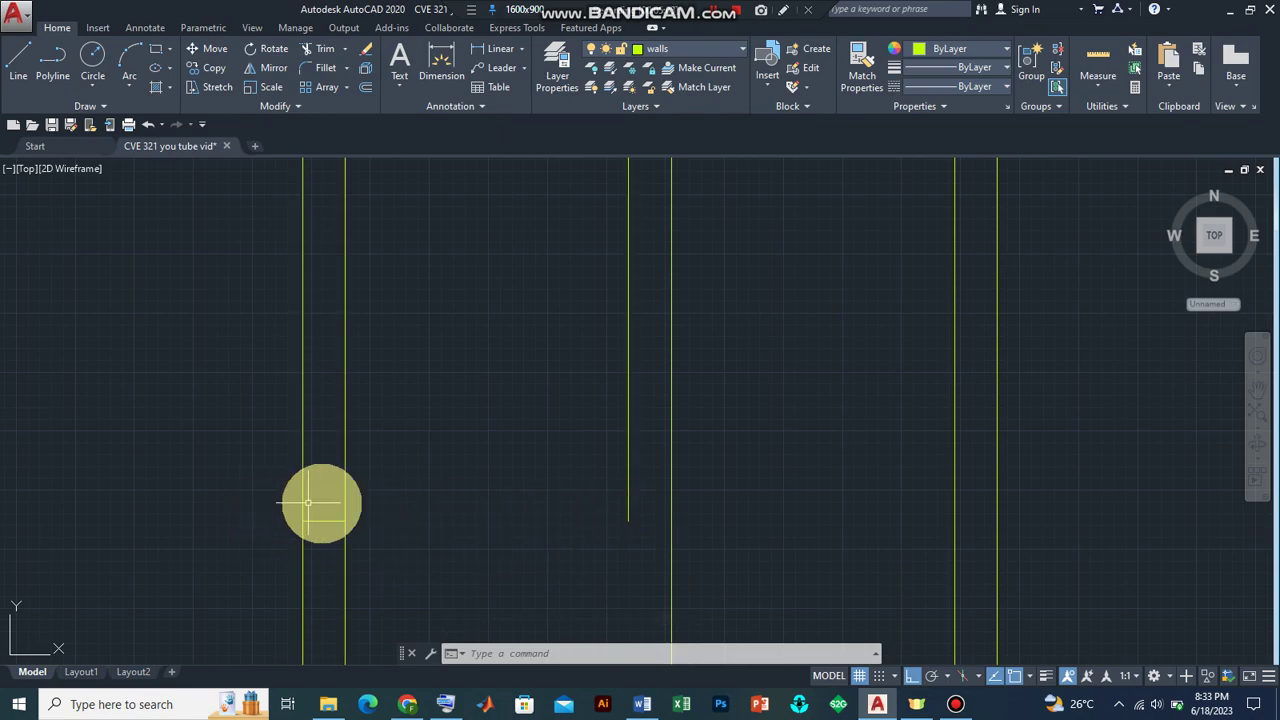
scroll(628, 510, "down", 2)
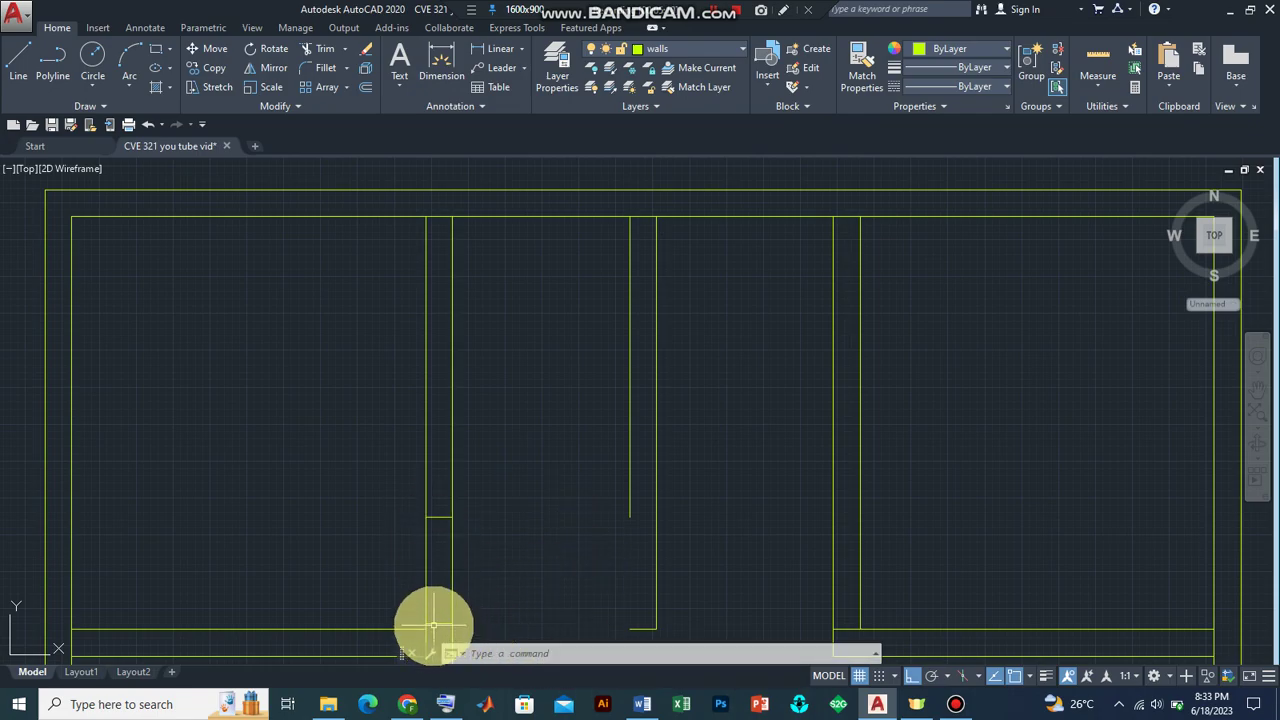
left_click(425, 516)
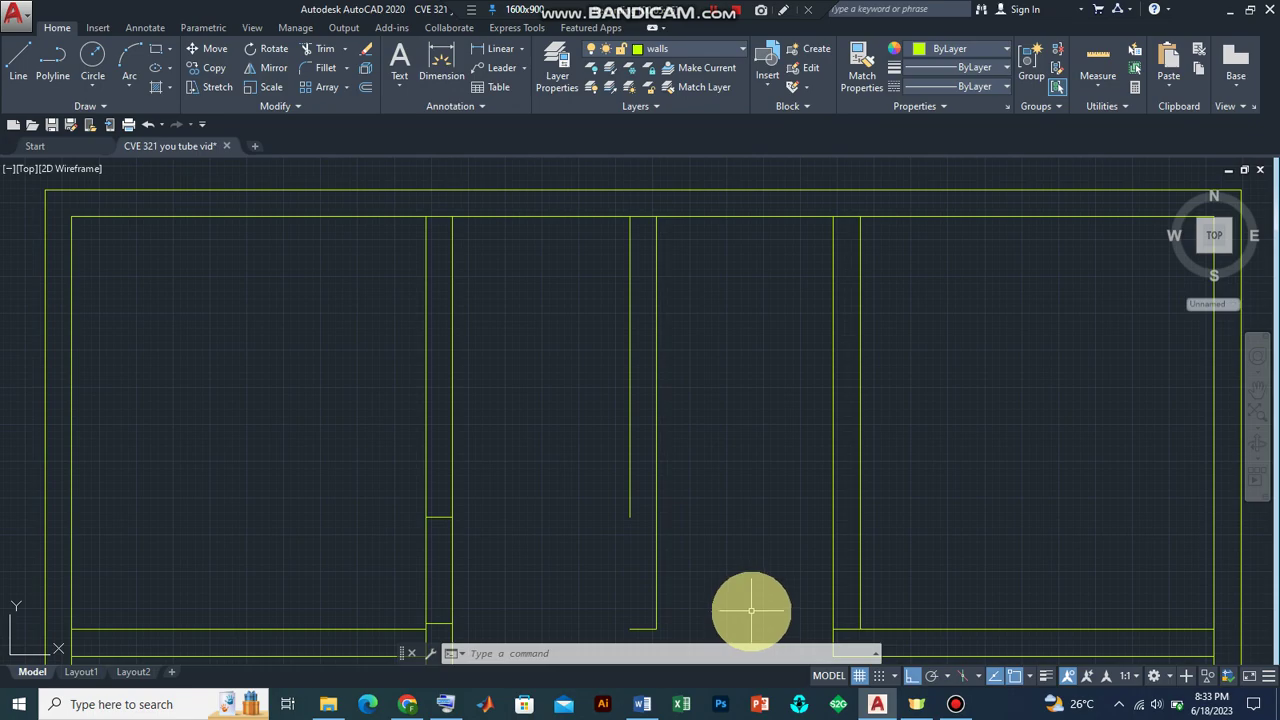
Crossing-select and erase the middle wall's right line and short bottom piece
left_click(694, 628)
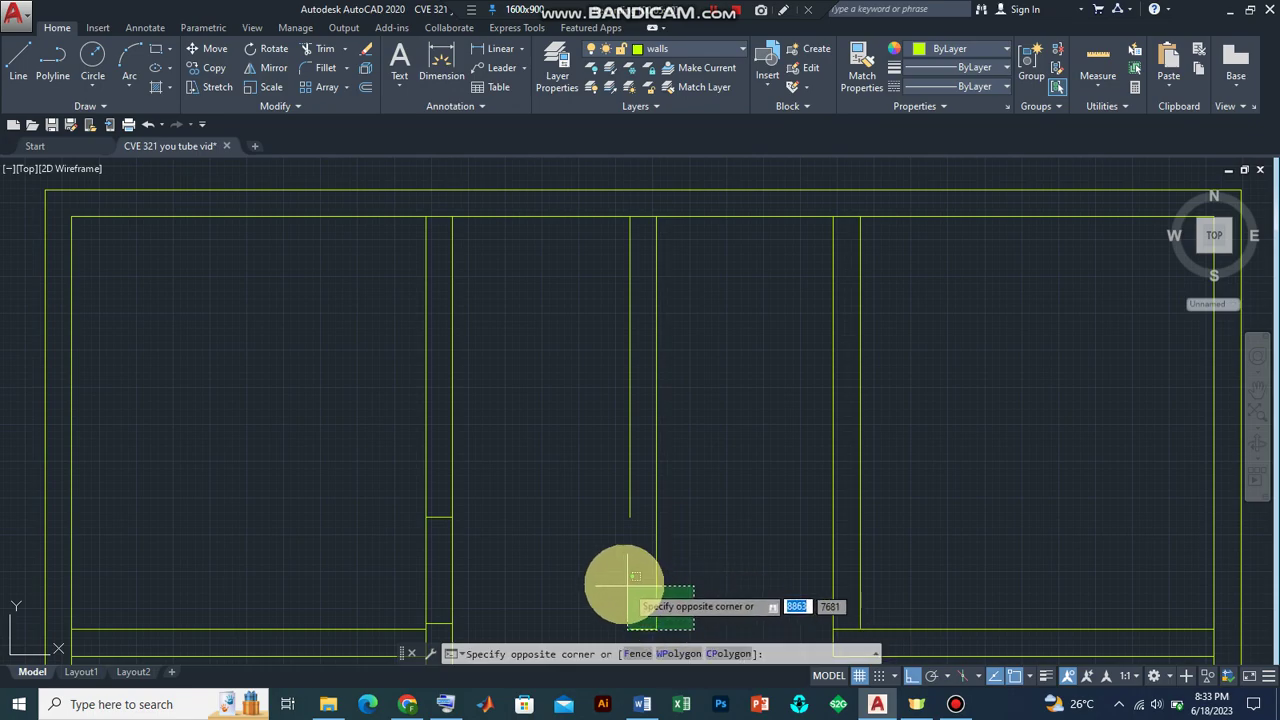
left_click(617, 573)
key("Delete")
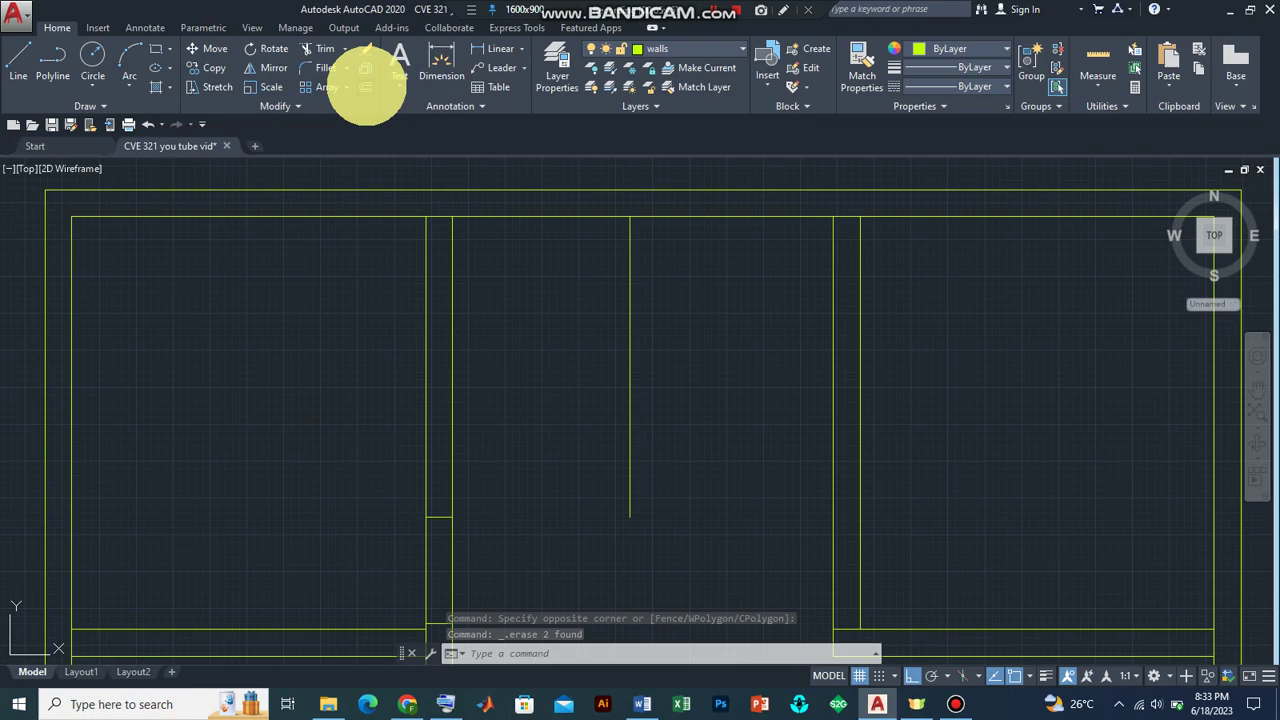
left_click(366, 87)
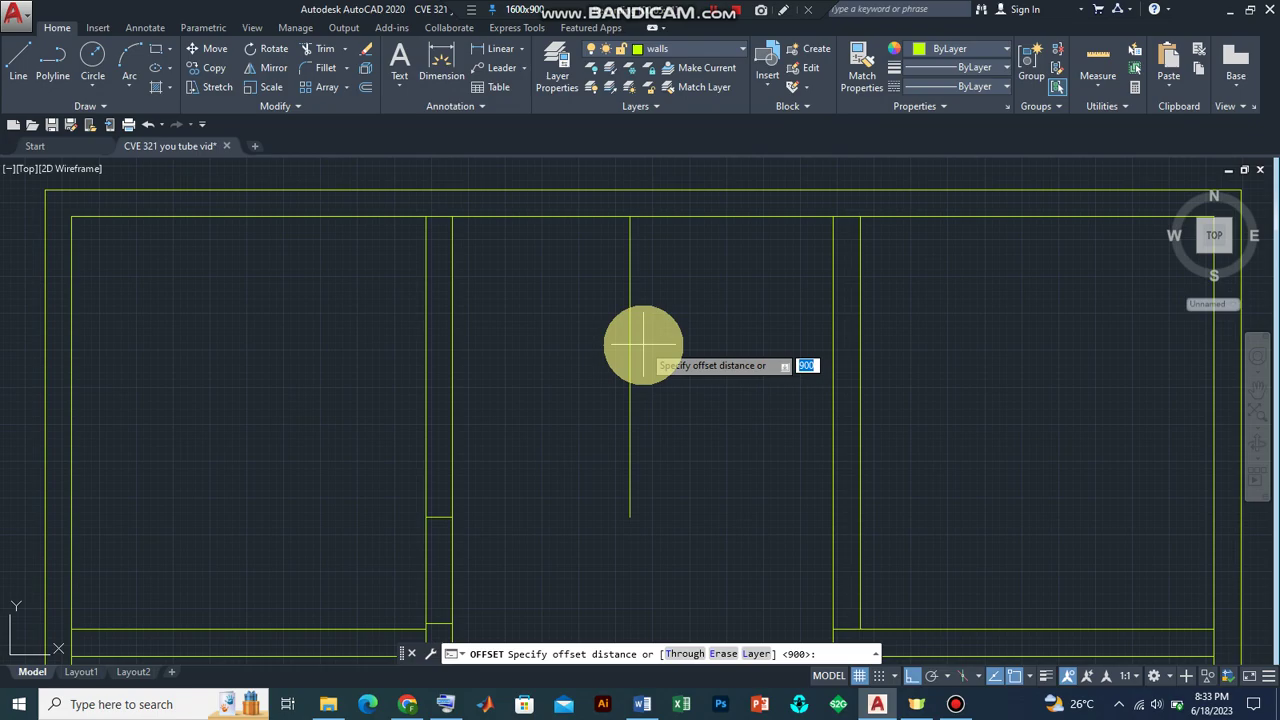
type("225")
Offset the middle wall's remaining line 225 to the right
key("Return")
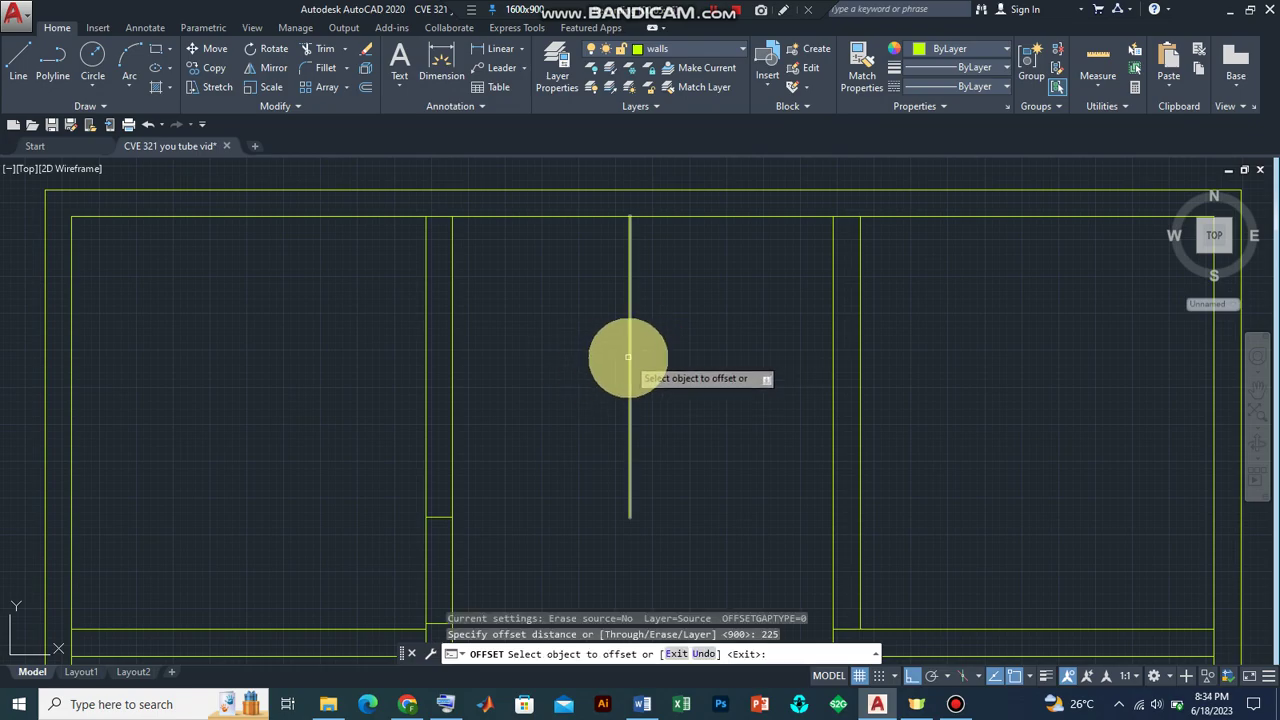
left_click(628, 355)
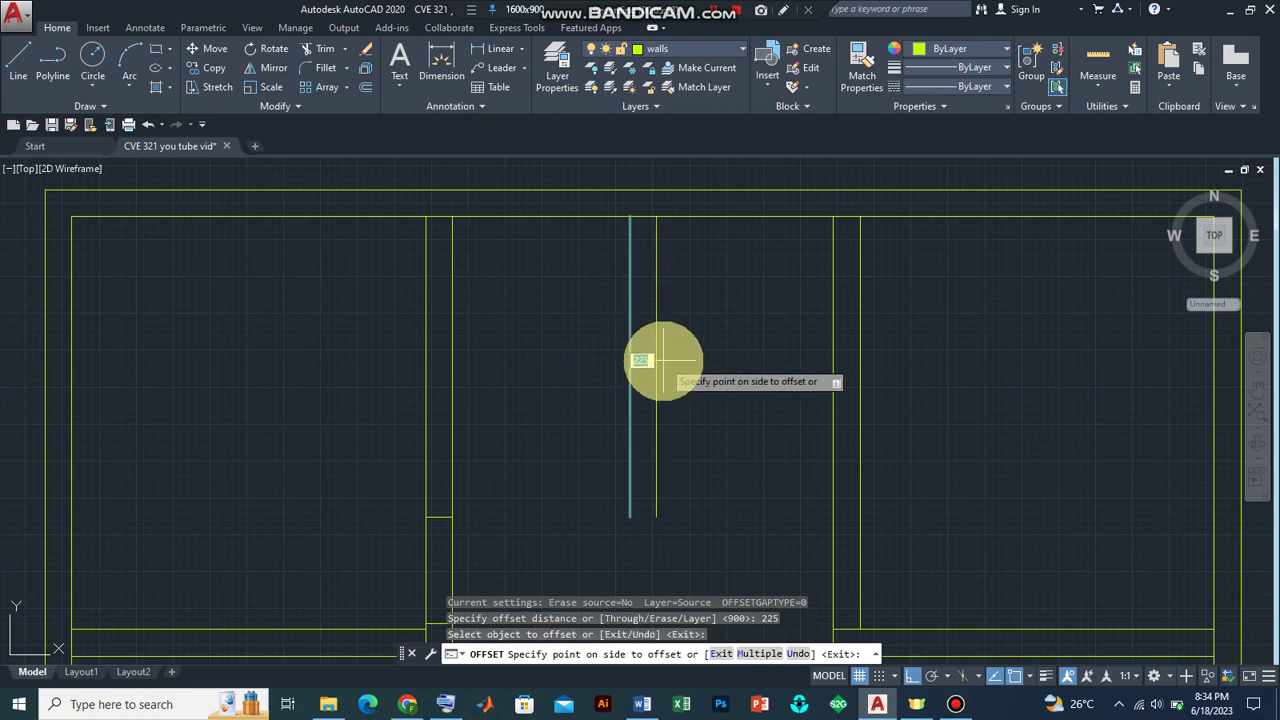
left_click(664, 360)
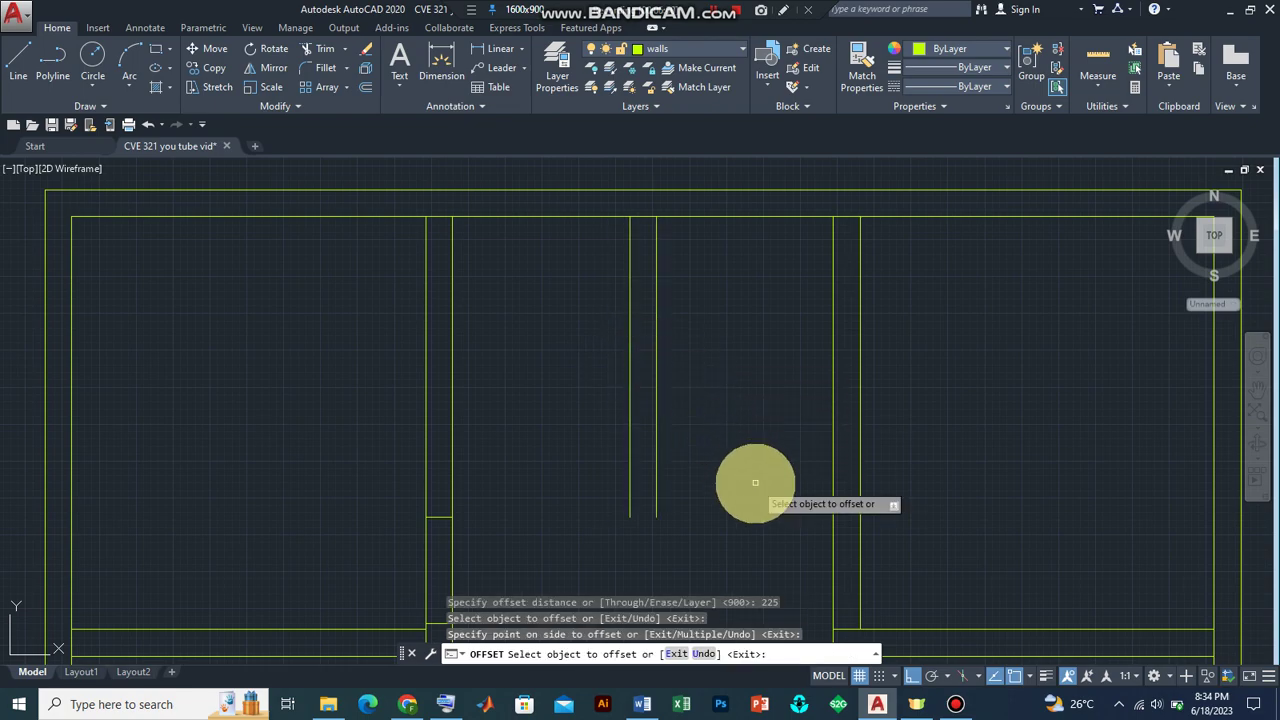
scroll(609, 537, "down", 2)
scroll(629, 537, "down", 2)
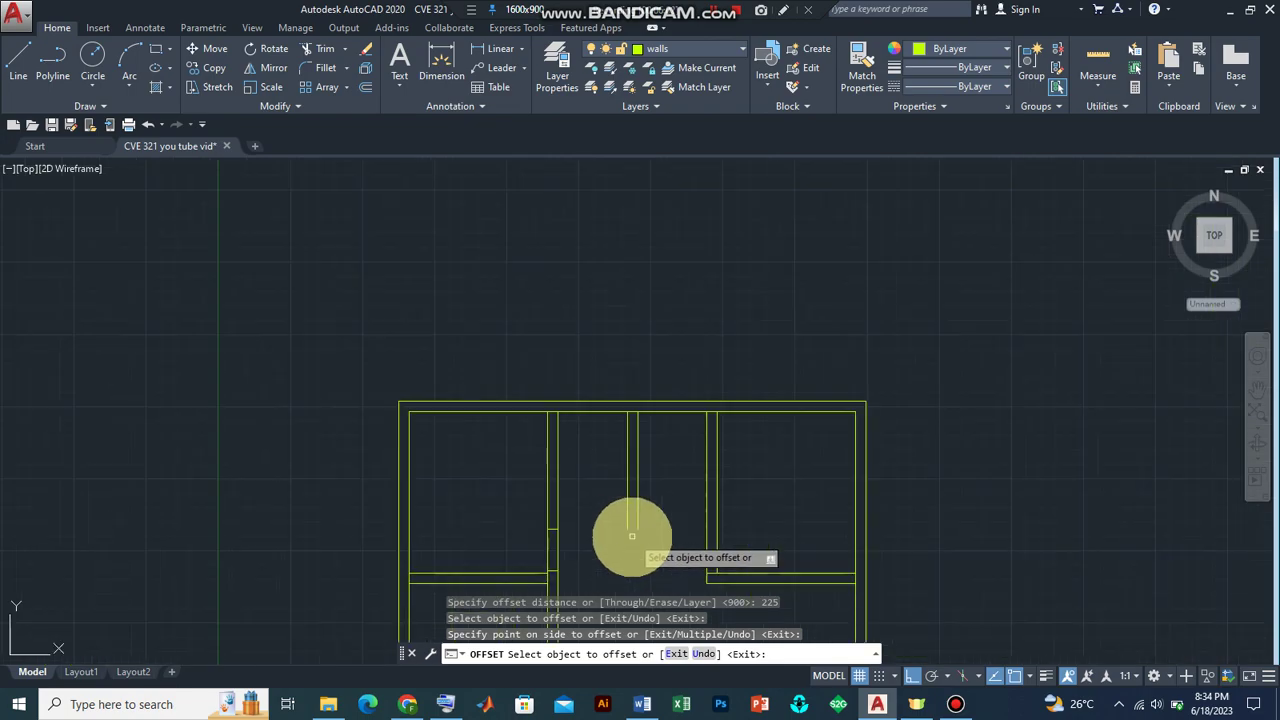
scroll(703, 543, "up", 3)
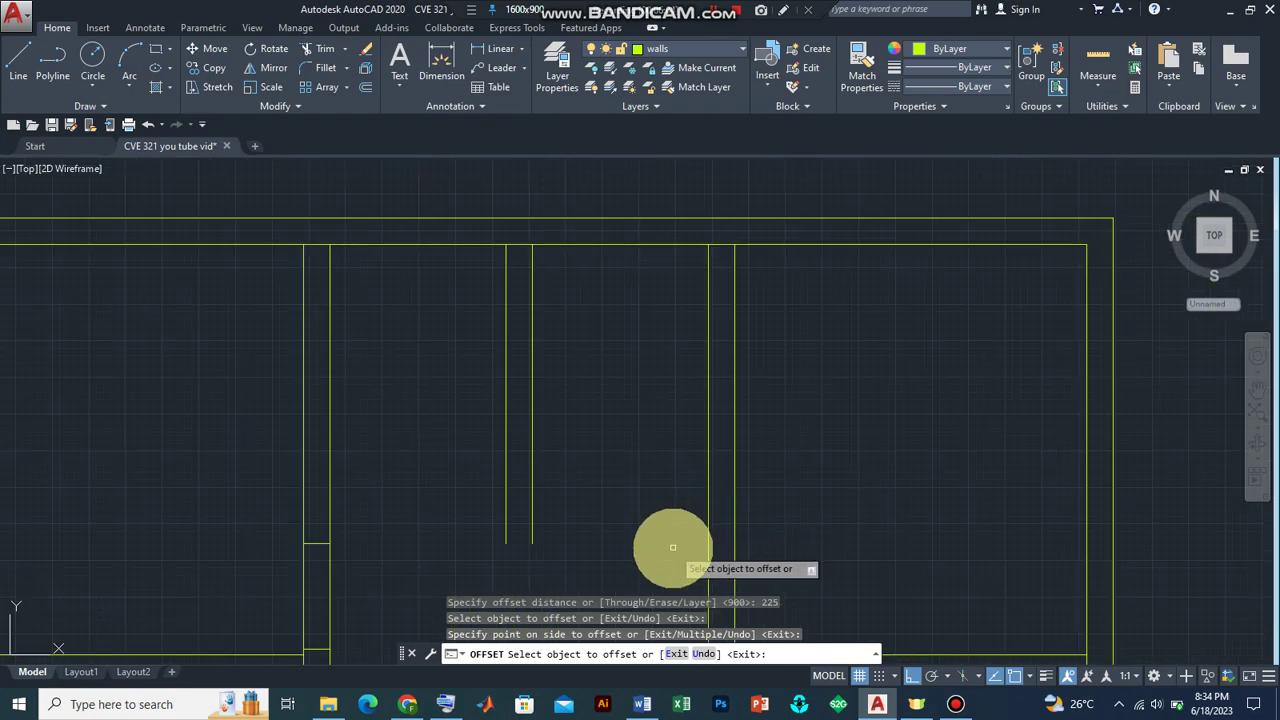
Draw a cap line joining the bottom ends of the middle wall's two lines
left_click(20, 62)
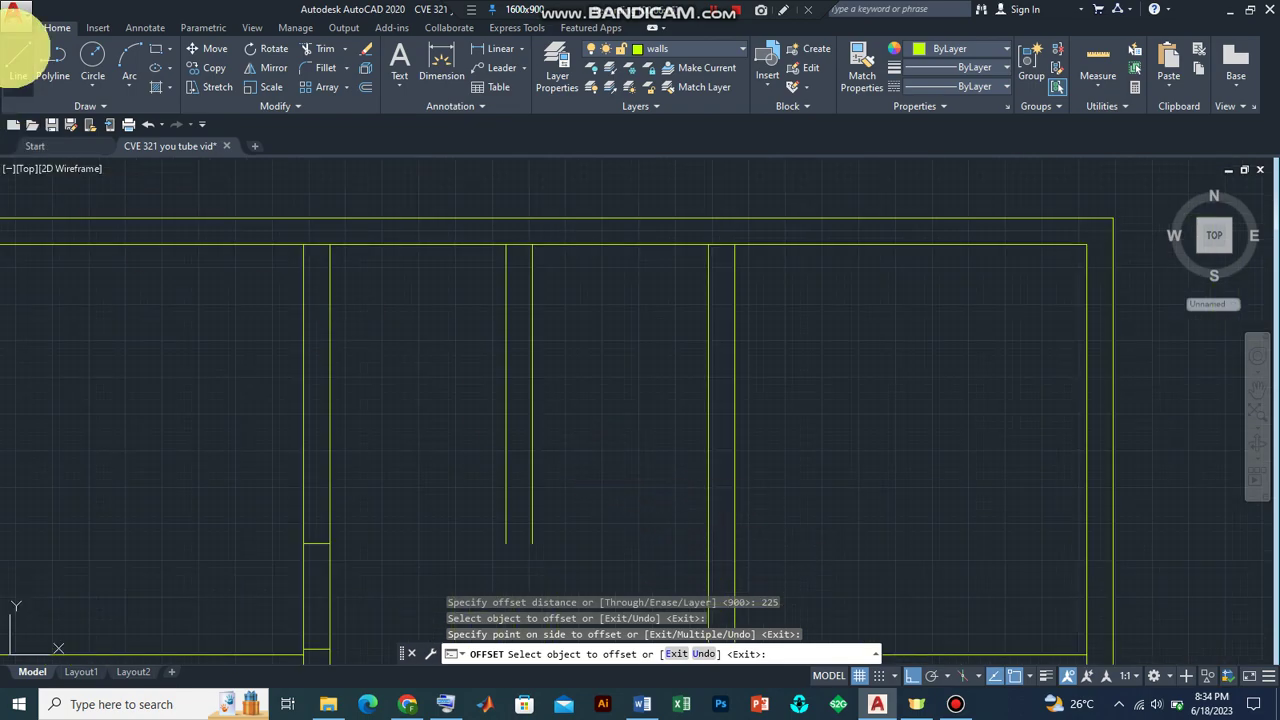
scroll(505, 537, "up", 3)
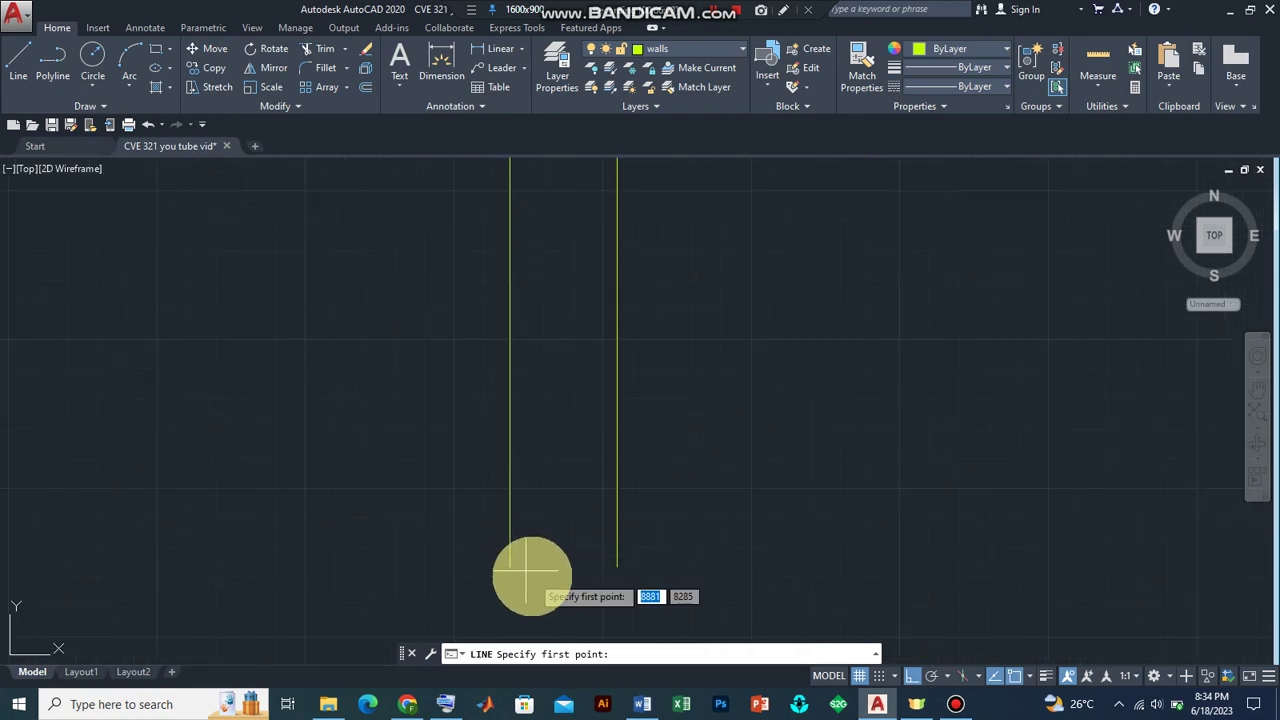
left_click(510, 567)
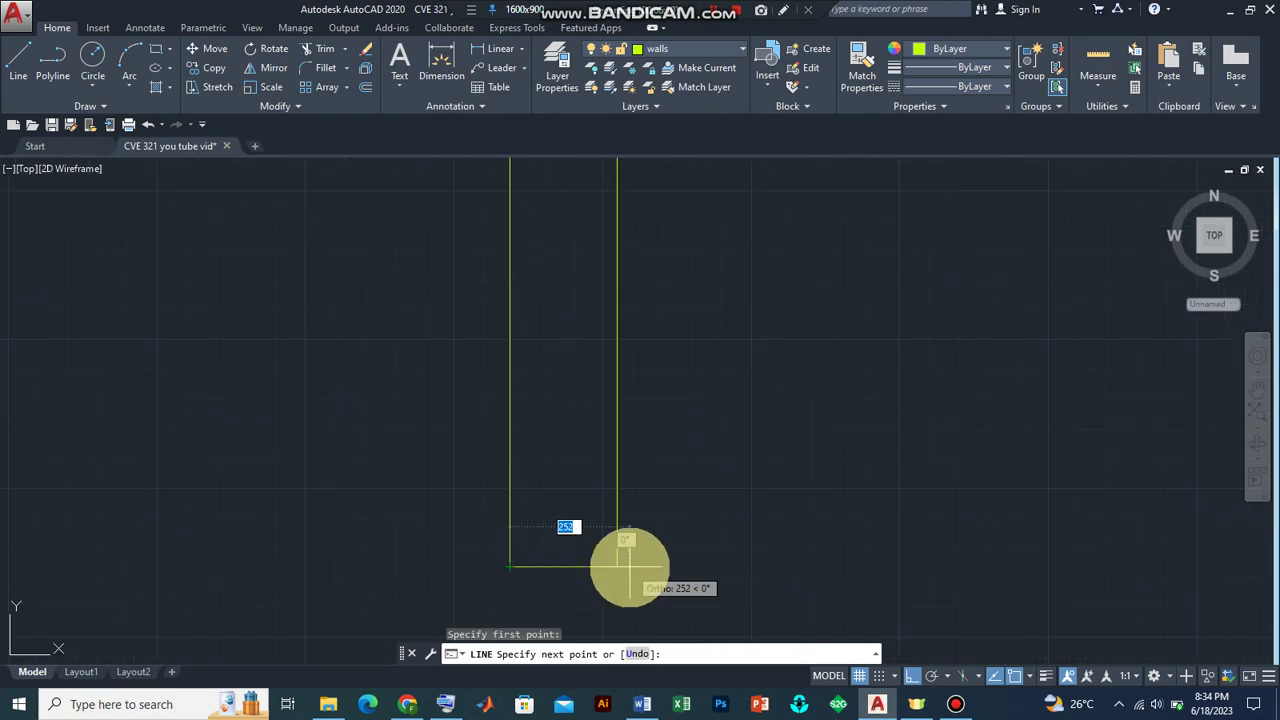
left_click(615, 567)
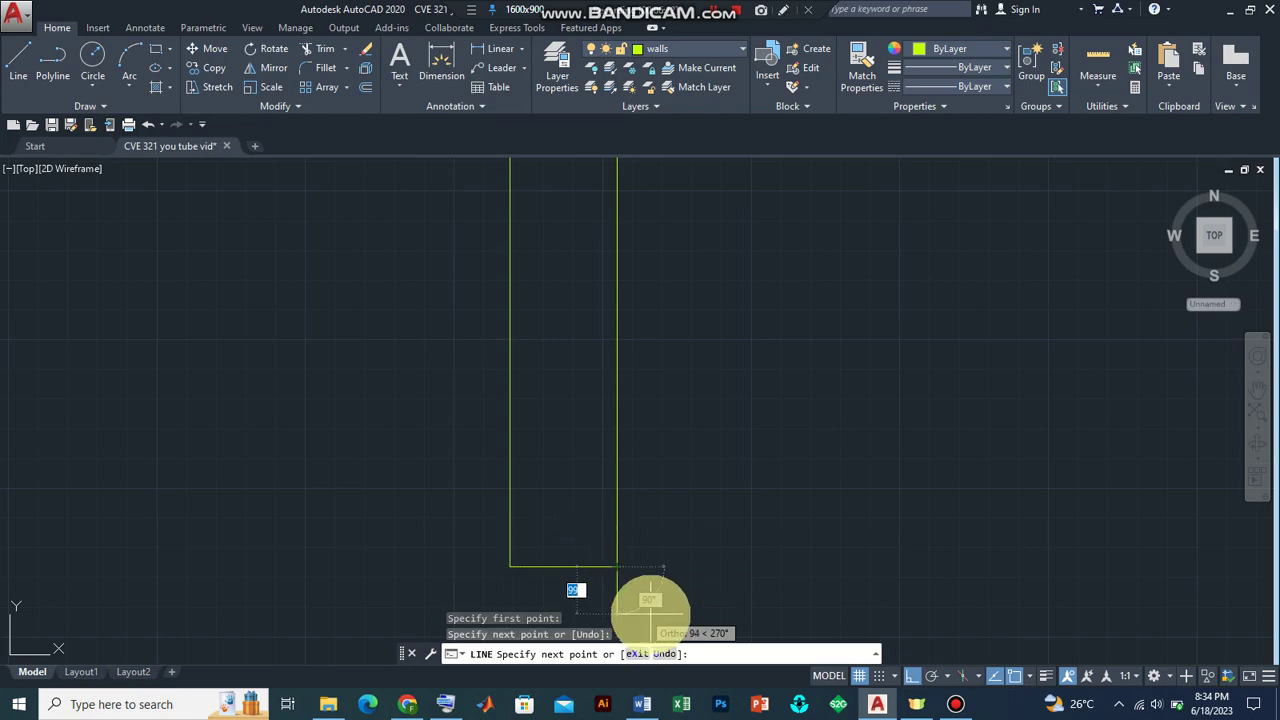
key("Return")
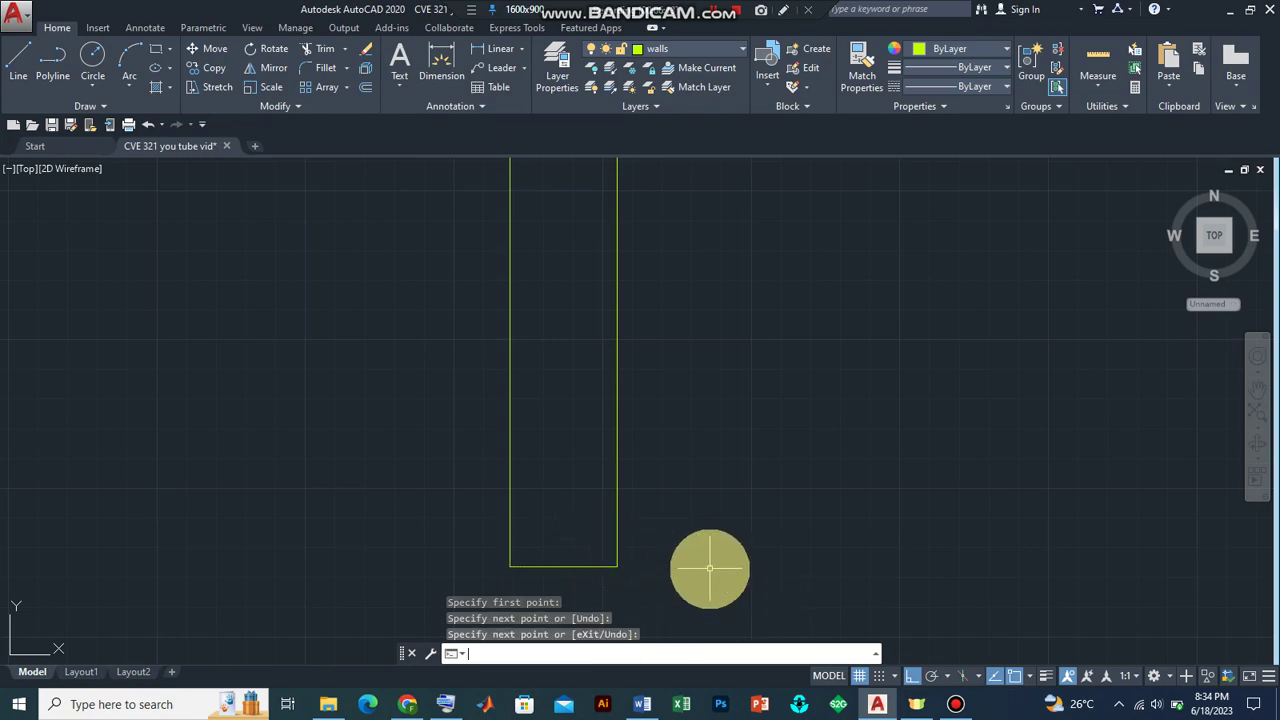
scroll(671, 449, "down", 2)
scroll(671, 449, "down", 1)
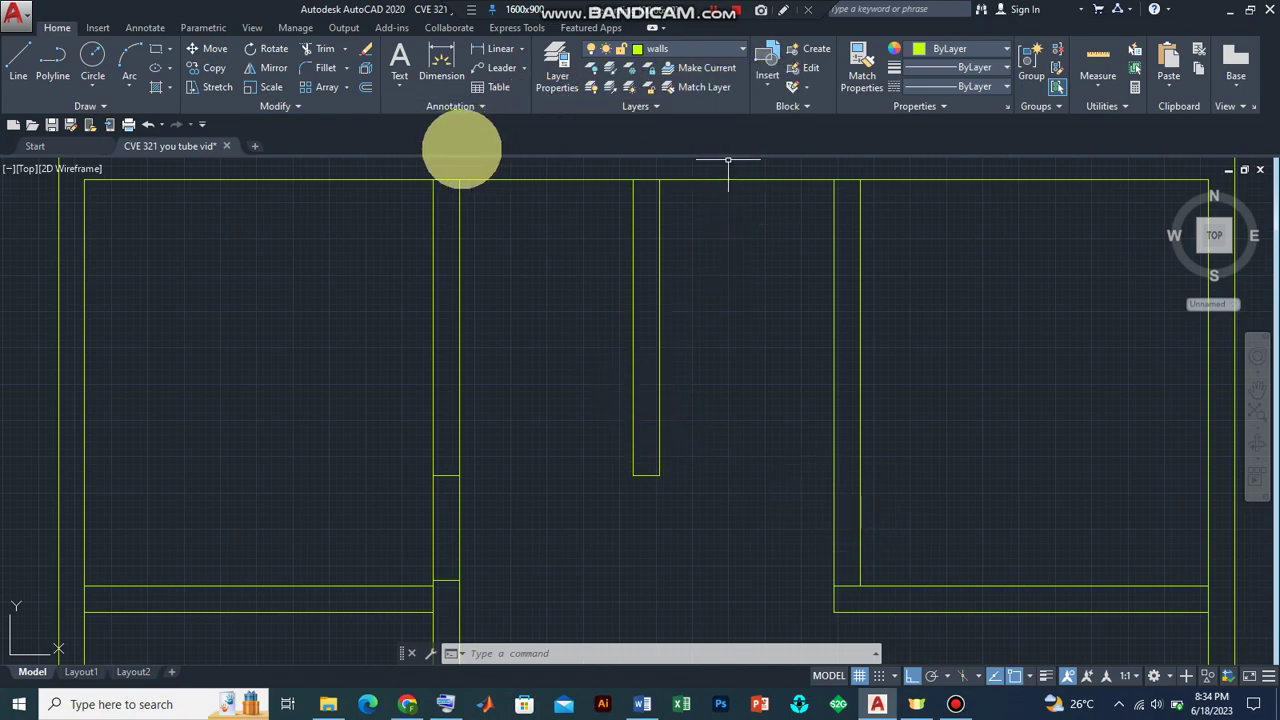
left_click(986, 419)
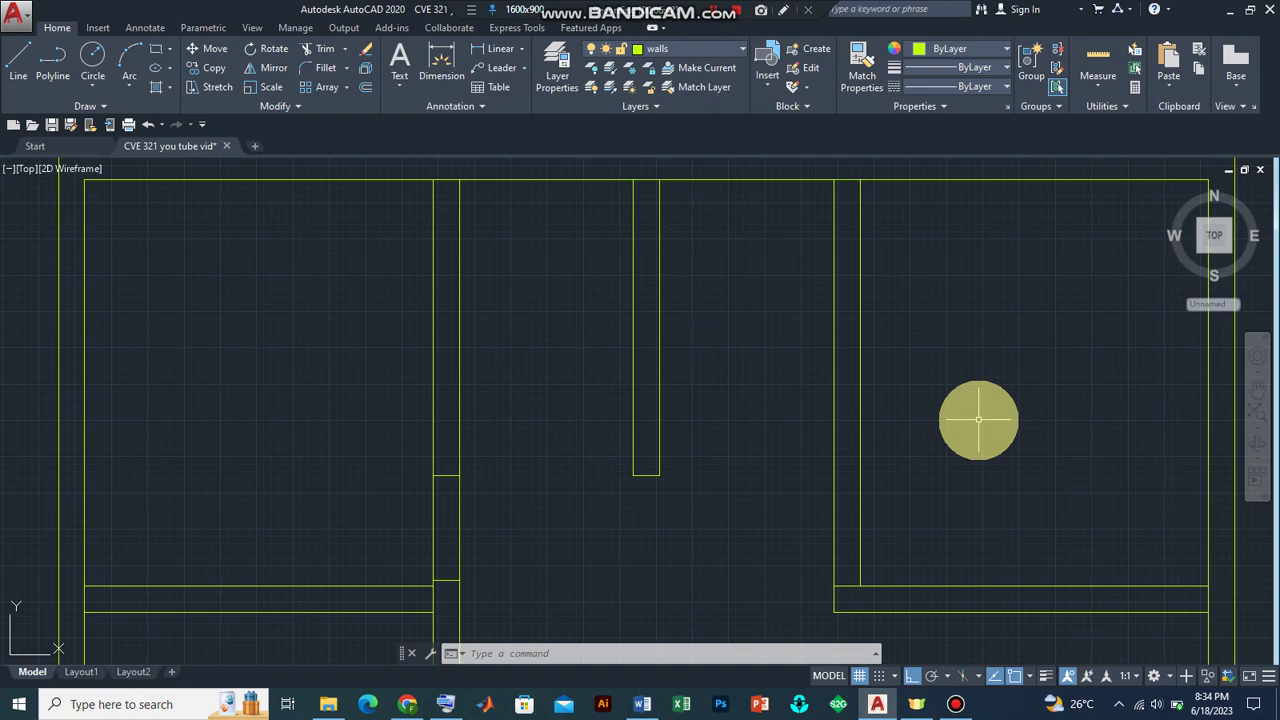
key("l")
key("Return")
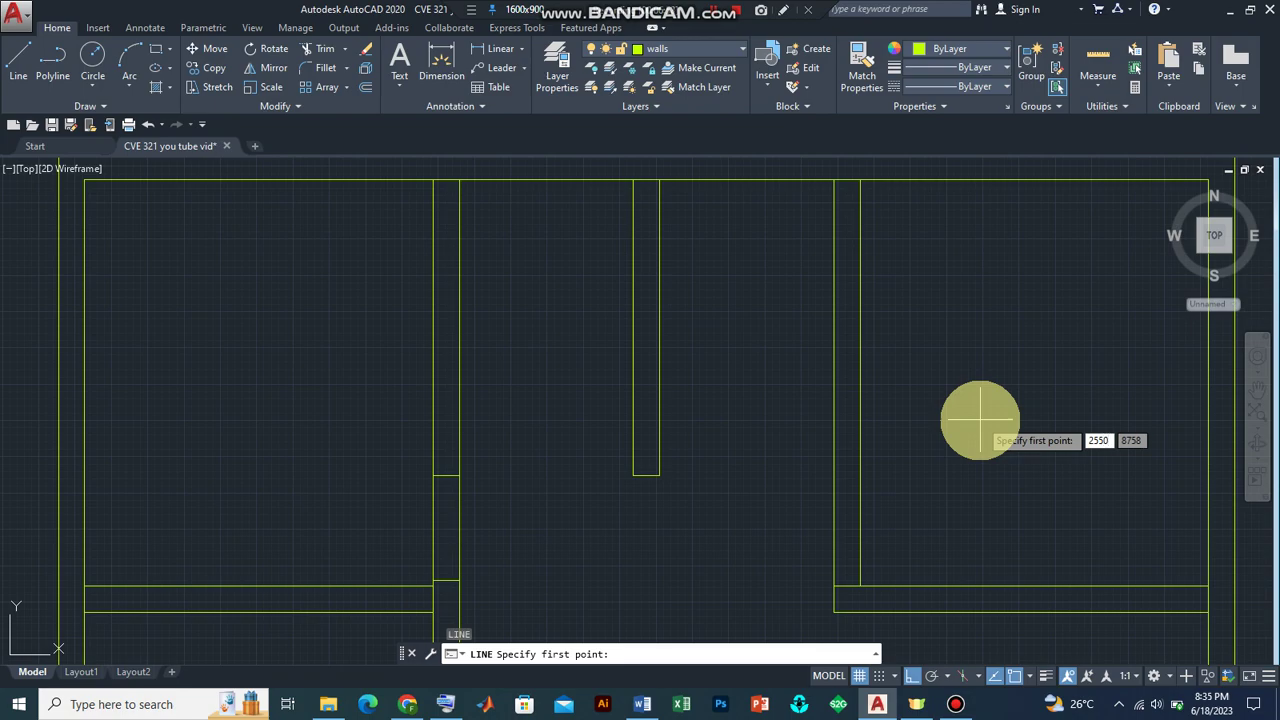
key("Return")
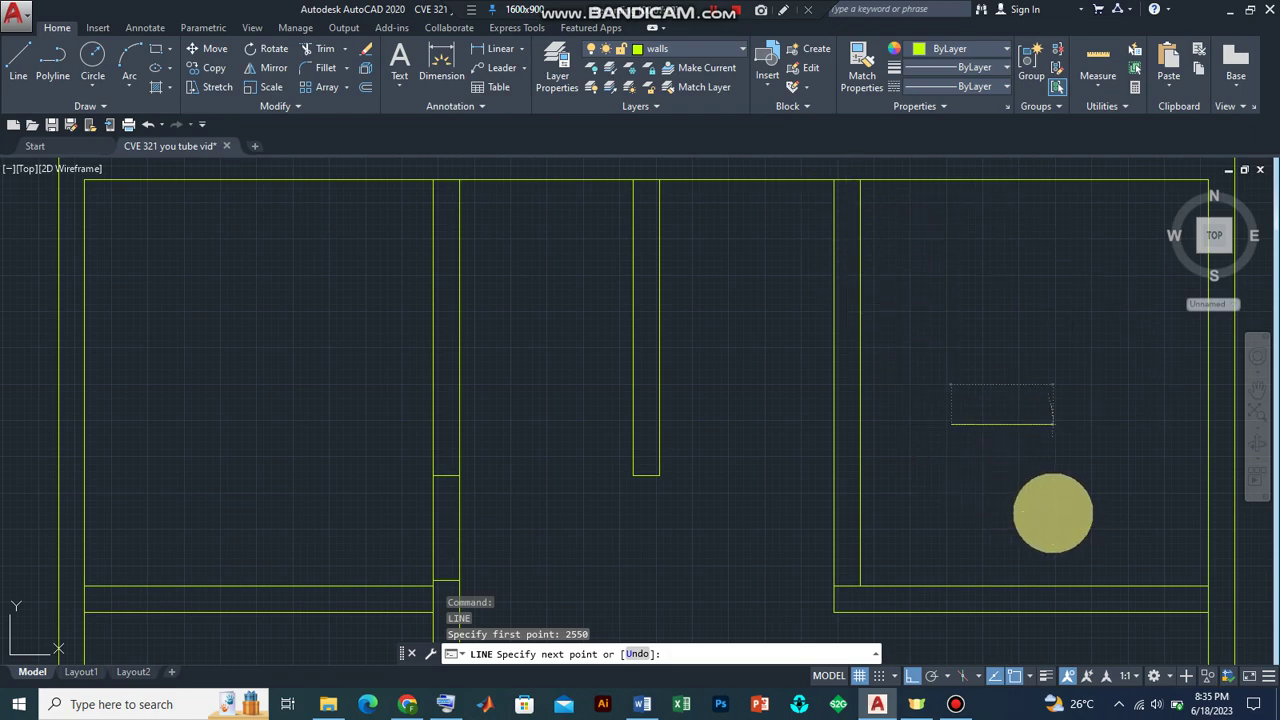
key("Escape")
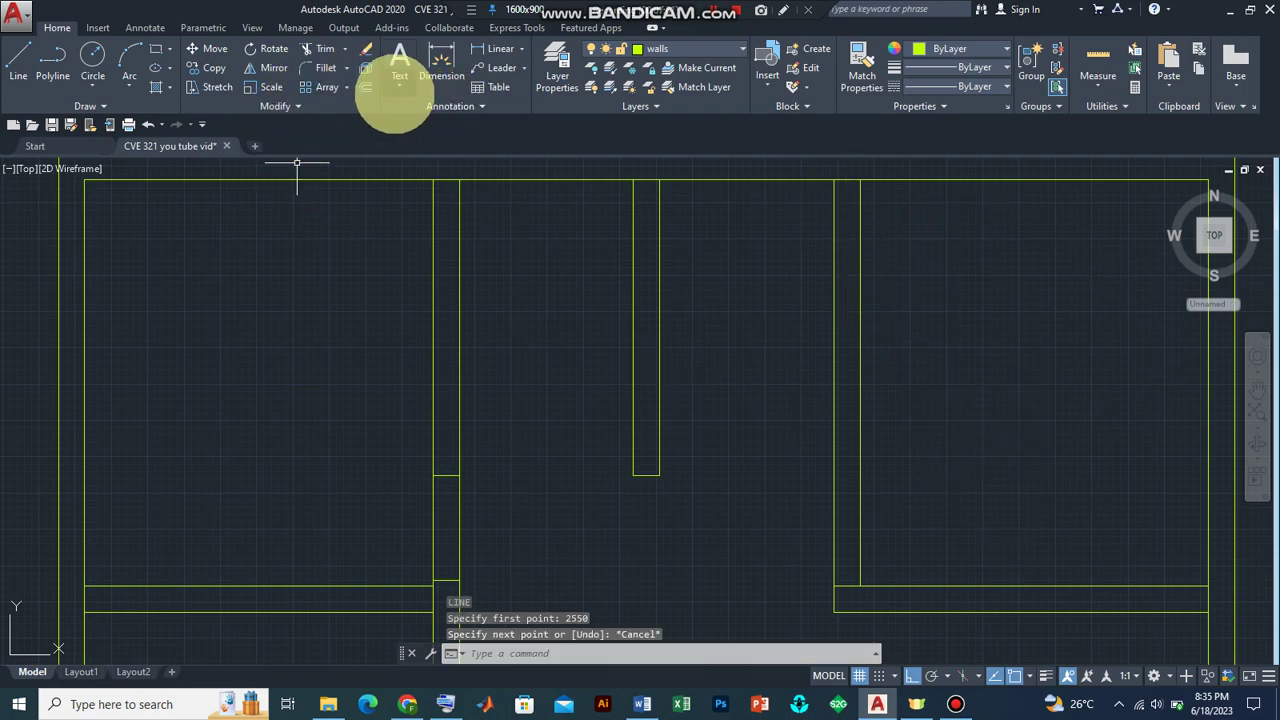
left_click(365, 86)
type("2550")
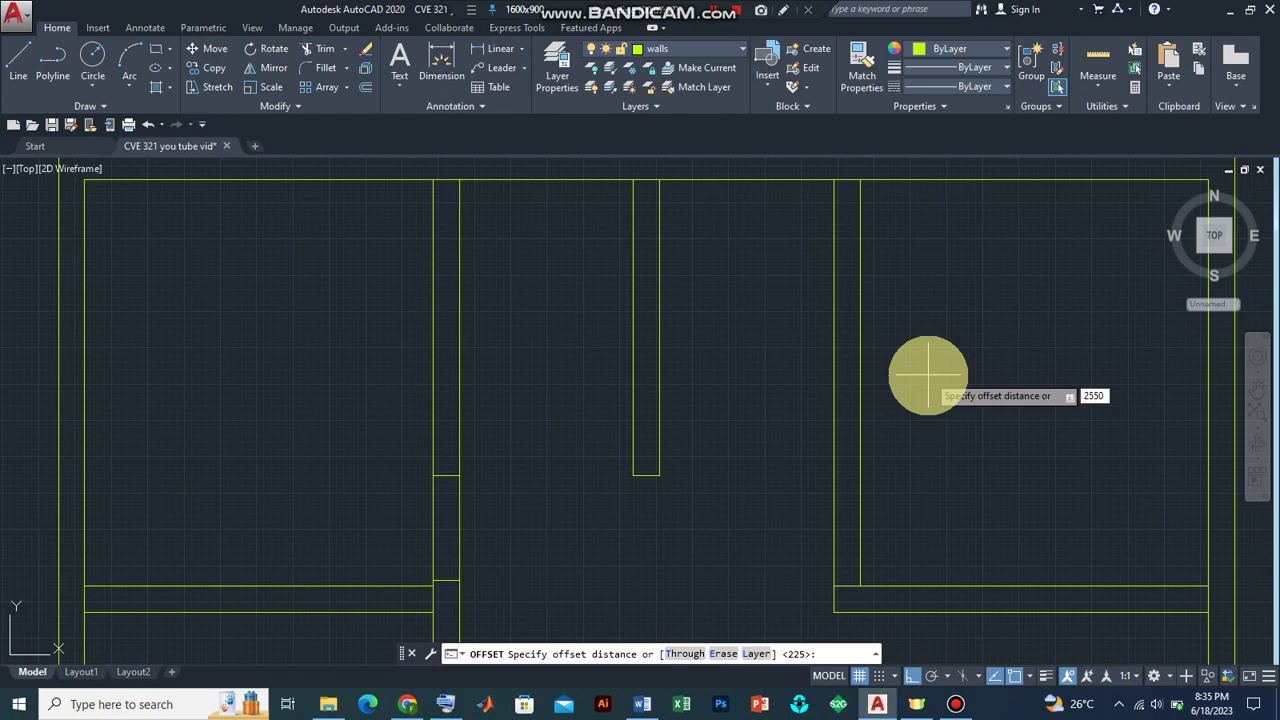
Draw a wall line 2550 down from the top wall, closed with a 225 end line
key("Return")
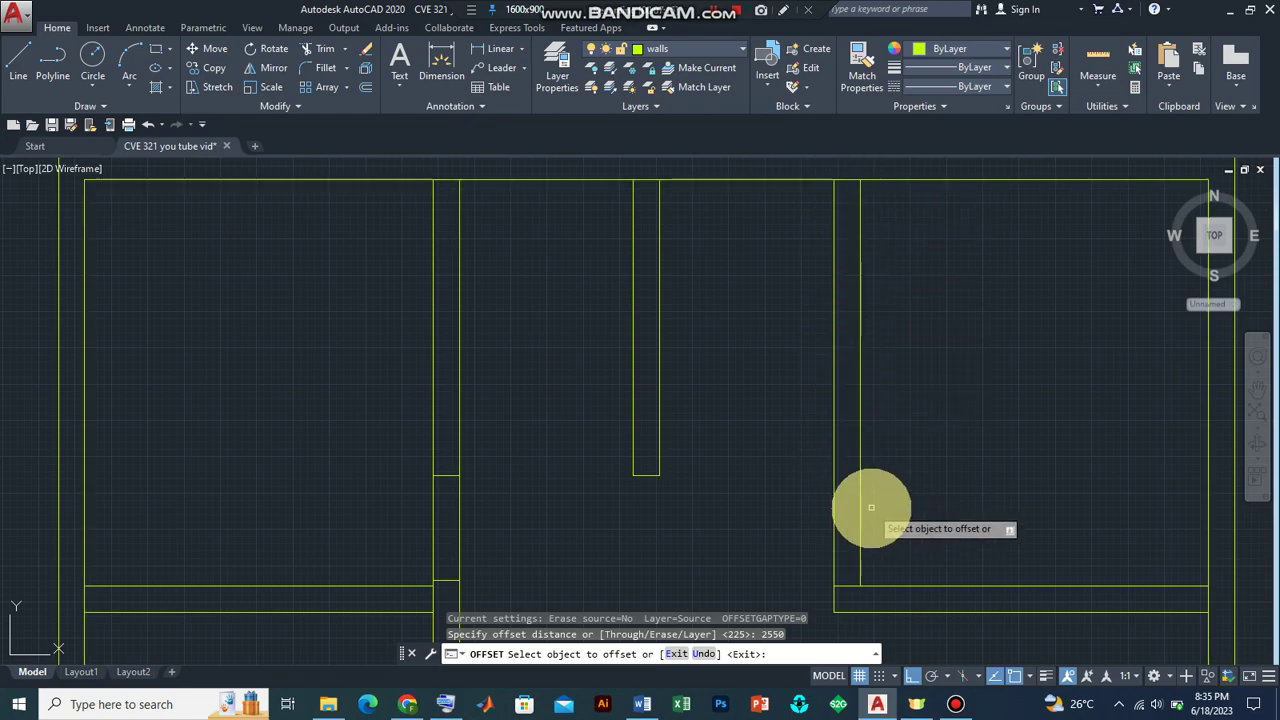
key("Escape")
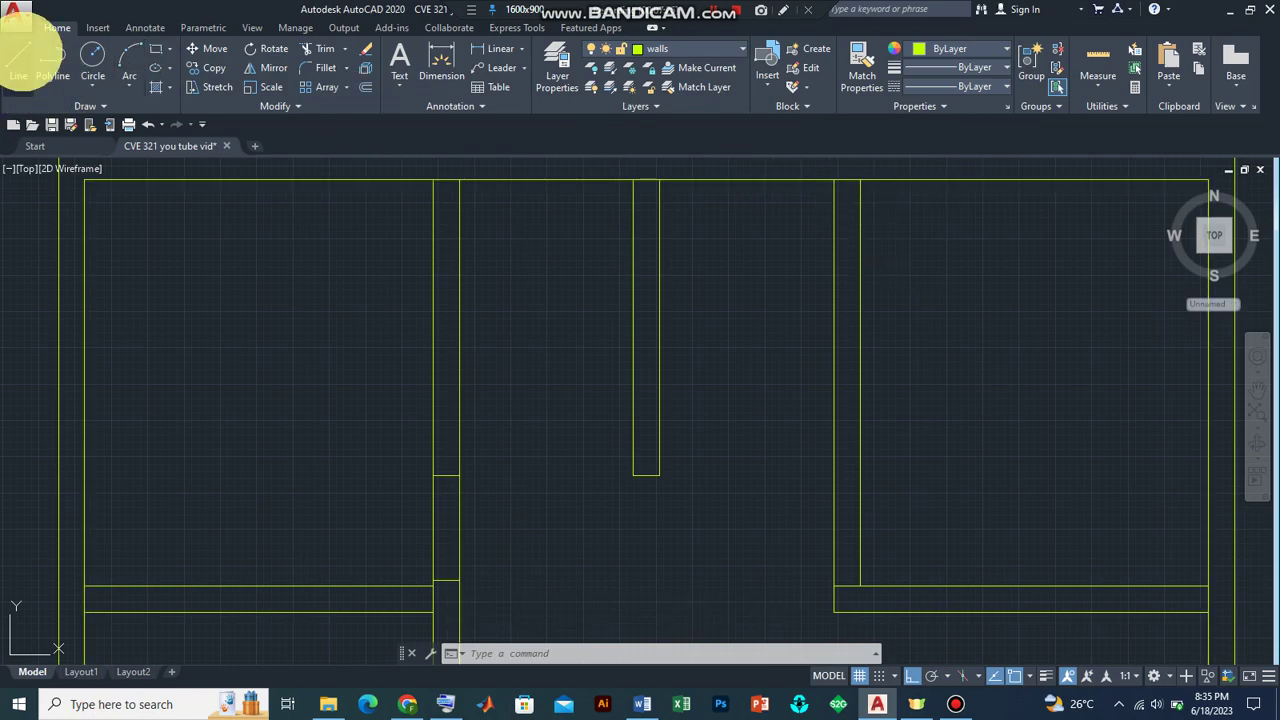
left_click(28, 62)
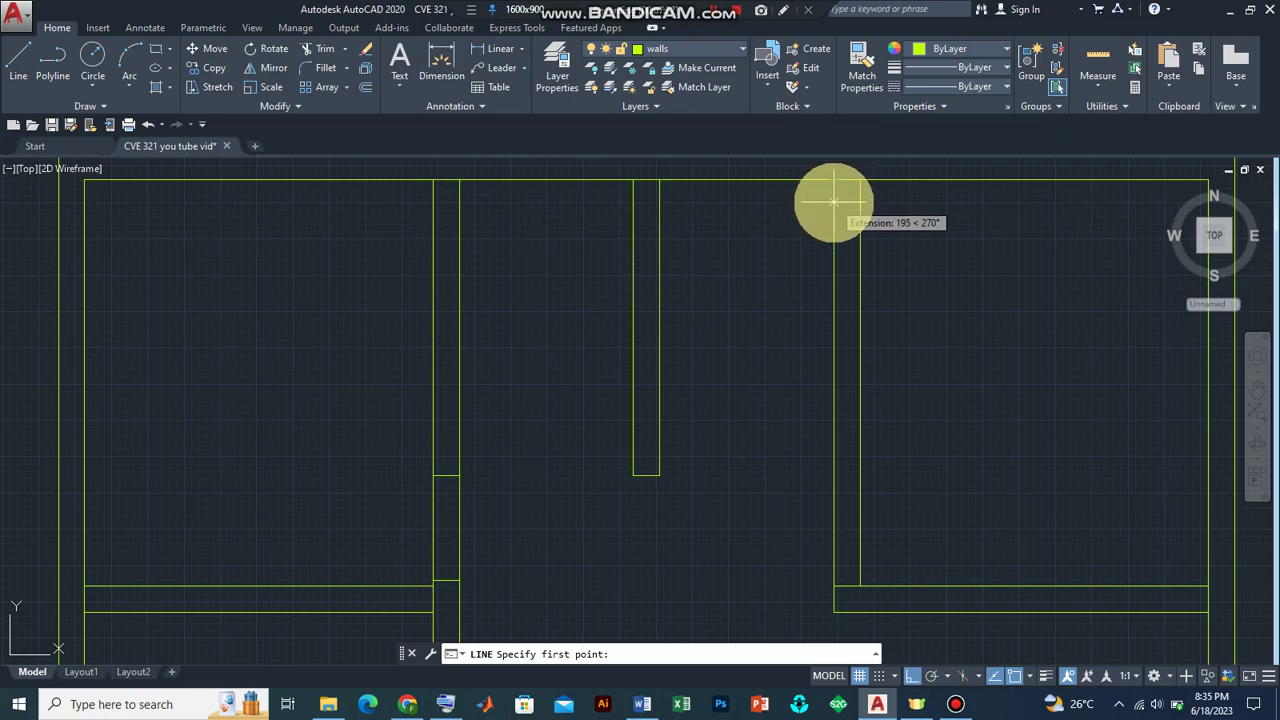
type("2550")
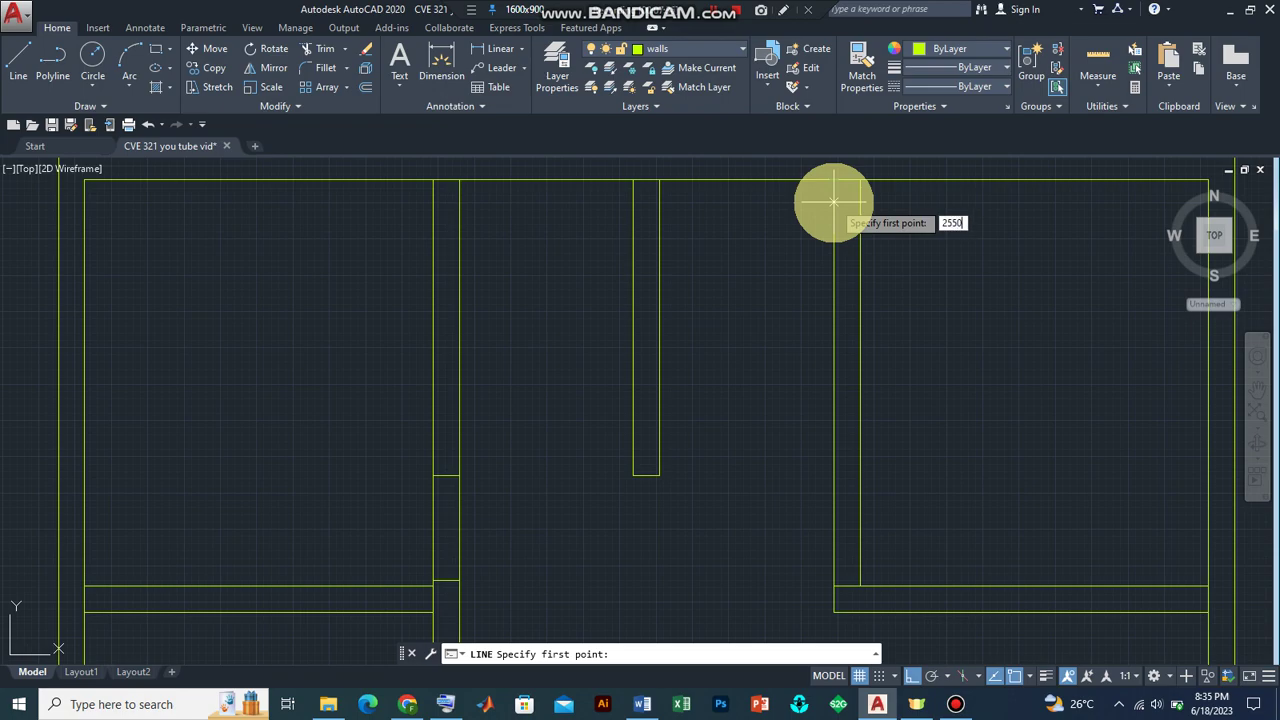
key("Return")
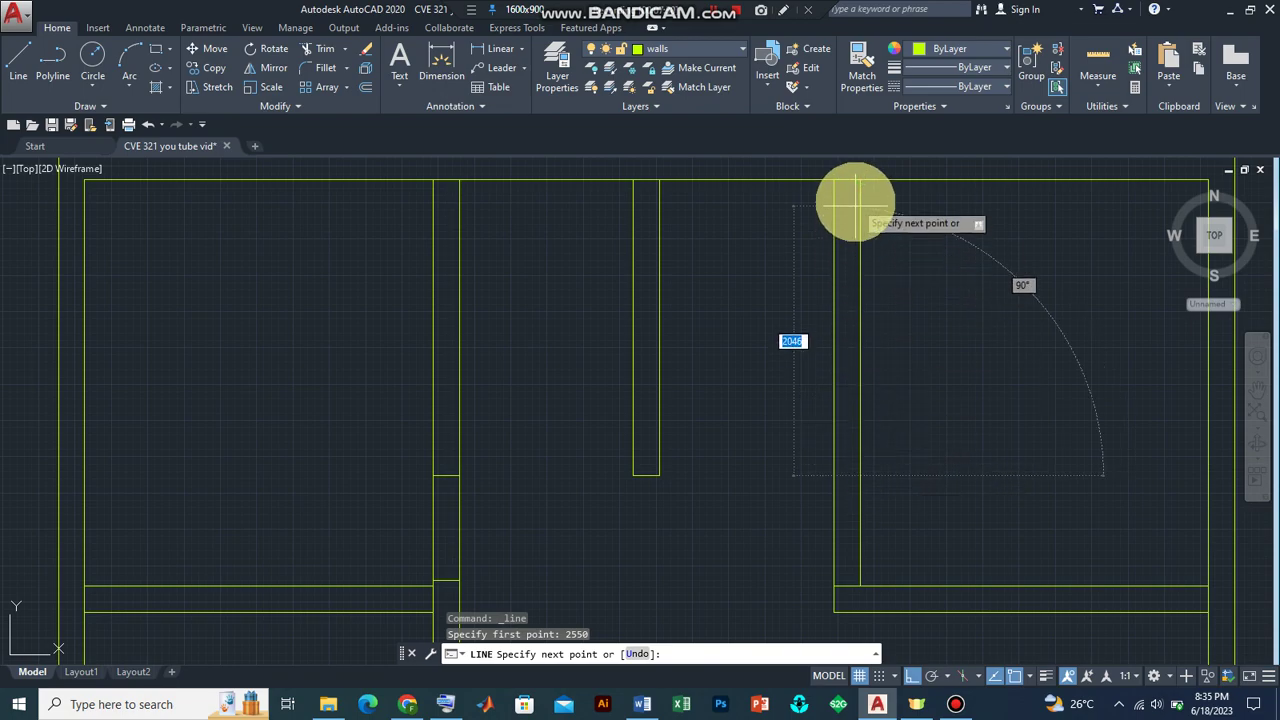
left_click(860, 476)
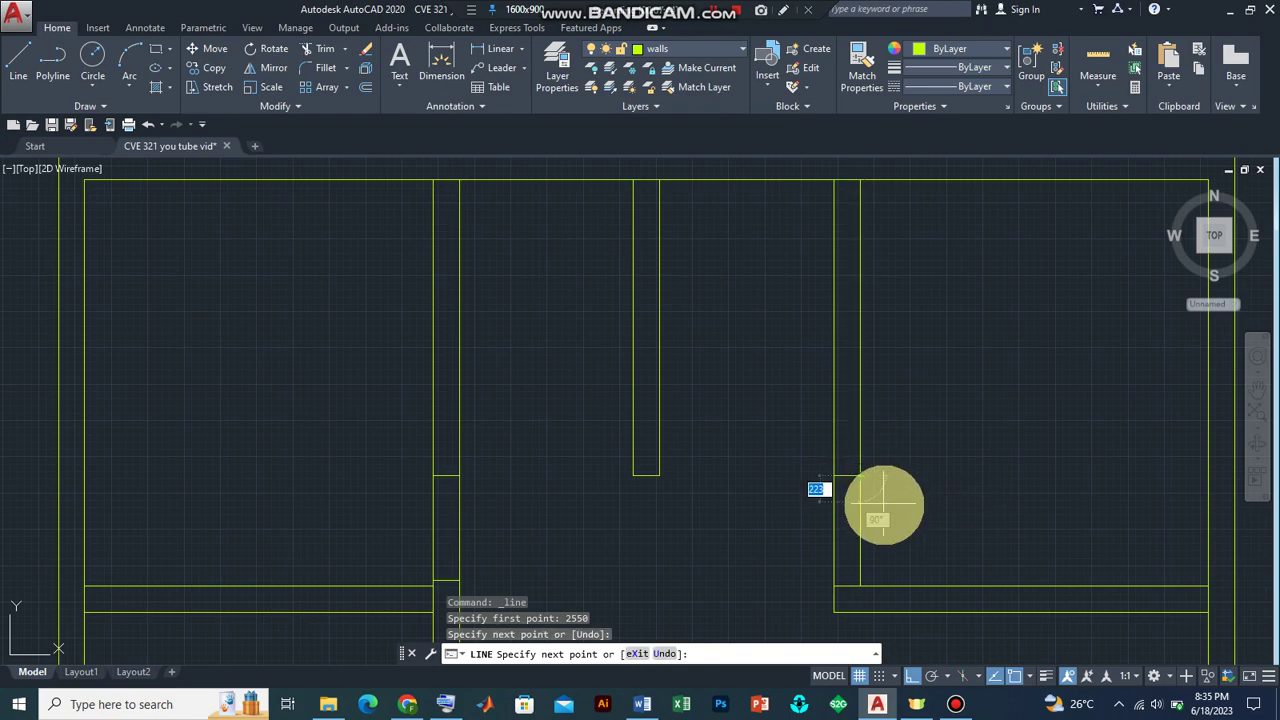
key("Return")
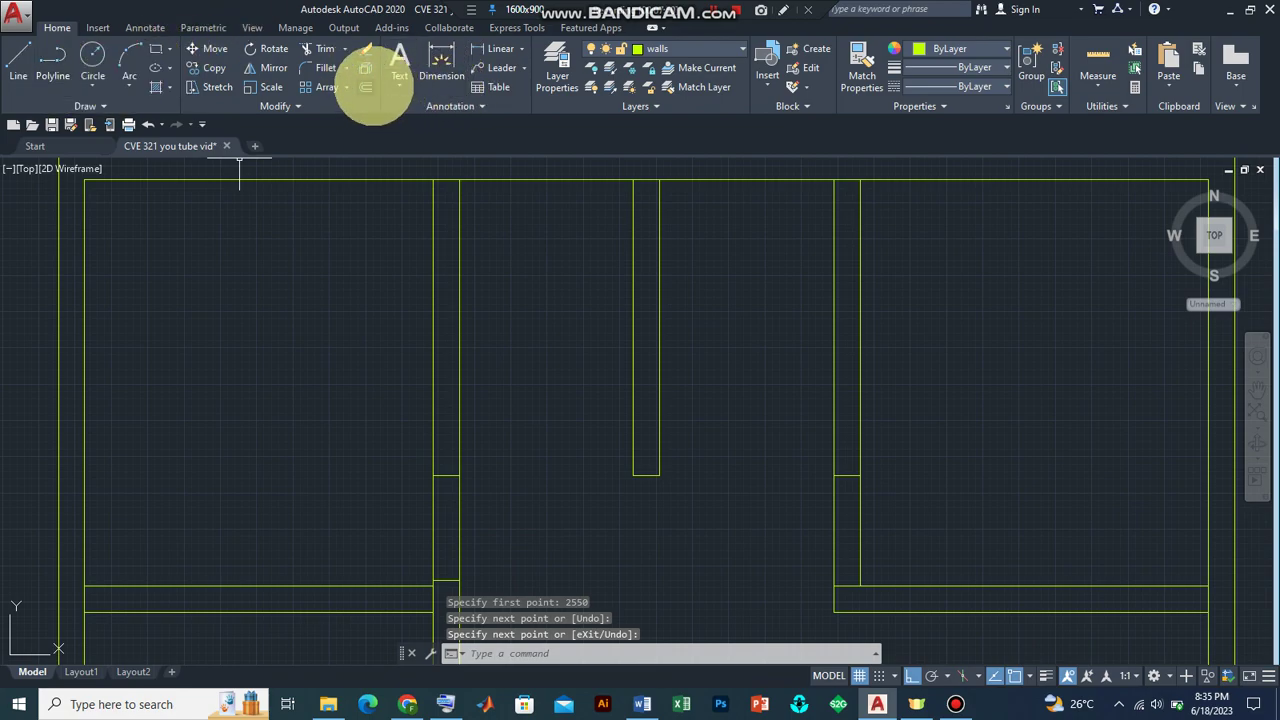
left_click(364, 87)
type("900")
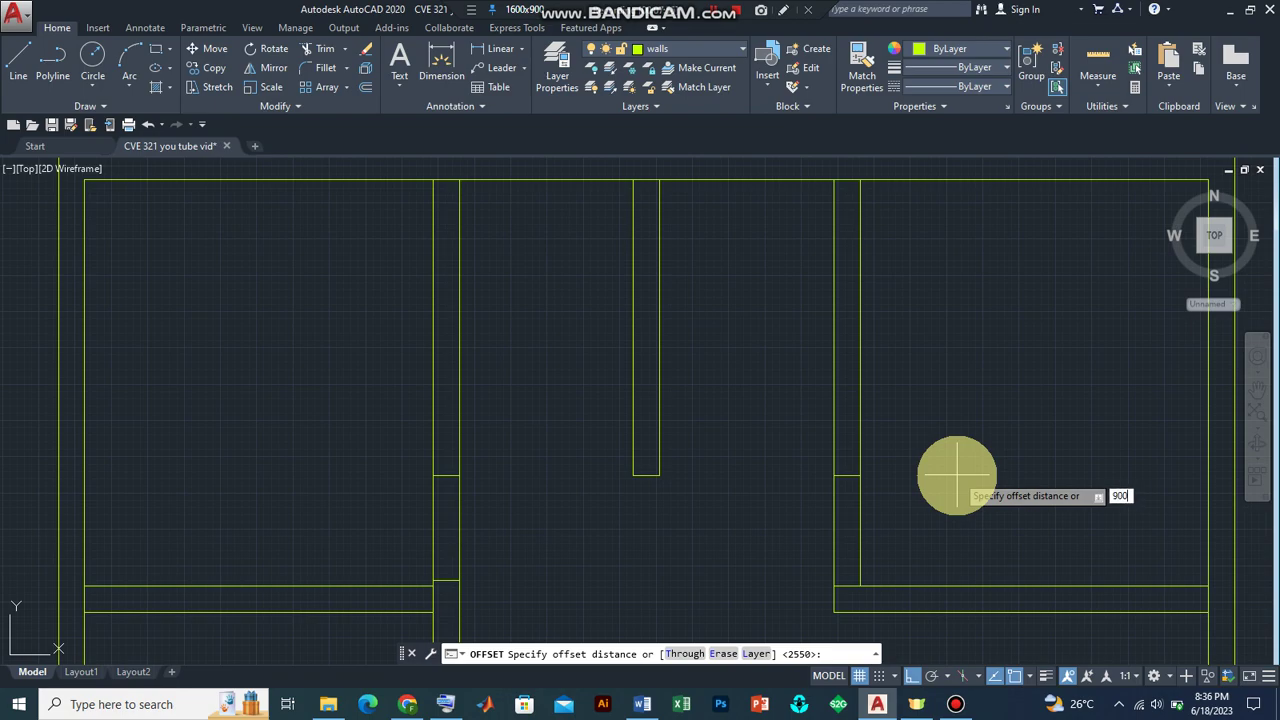
Offset the stub's short end line 900 below it, then select the corner wall lines
key("Return")
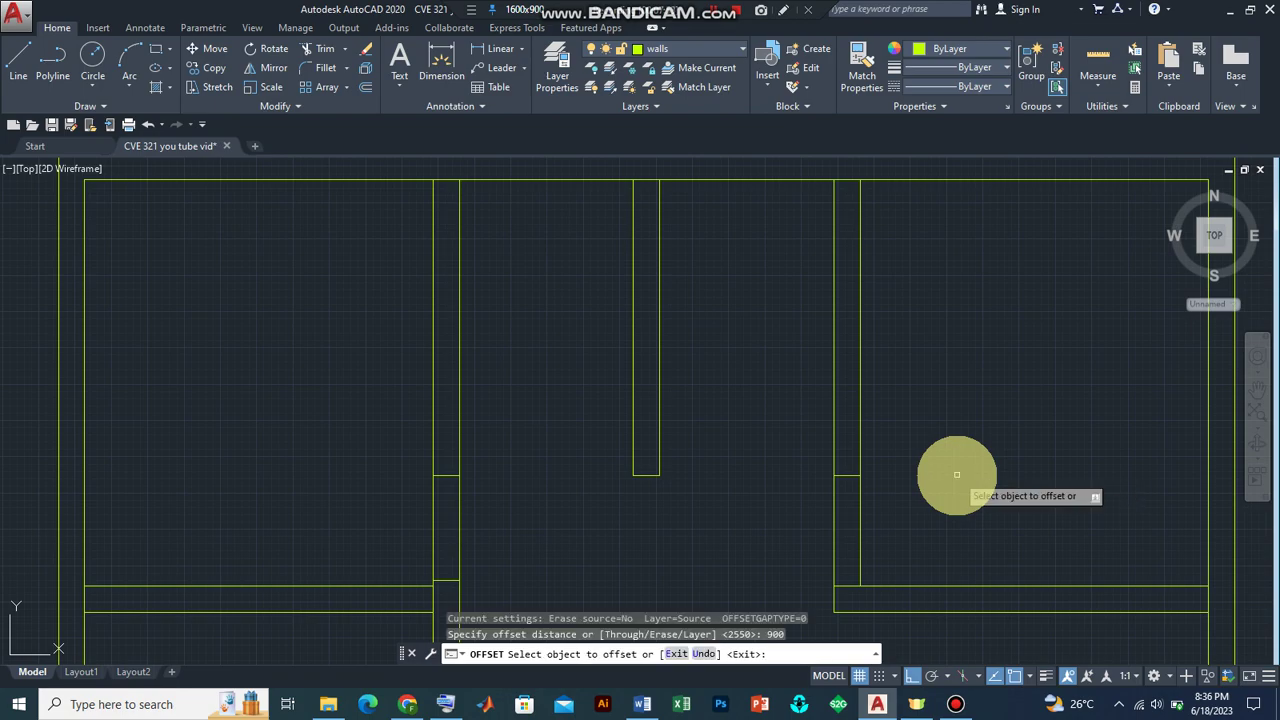
left_click(847, 476)
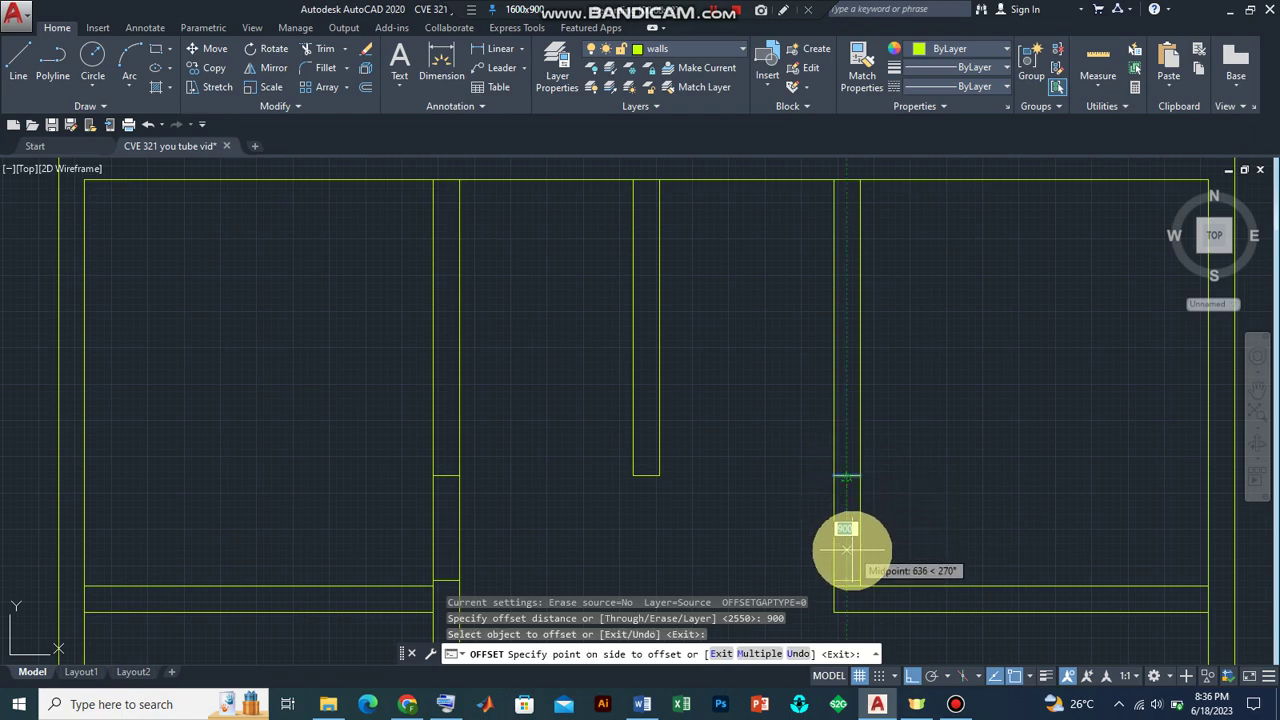
left_click(847, 549)
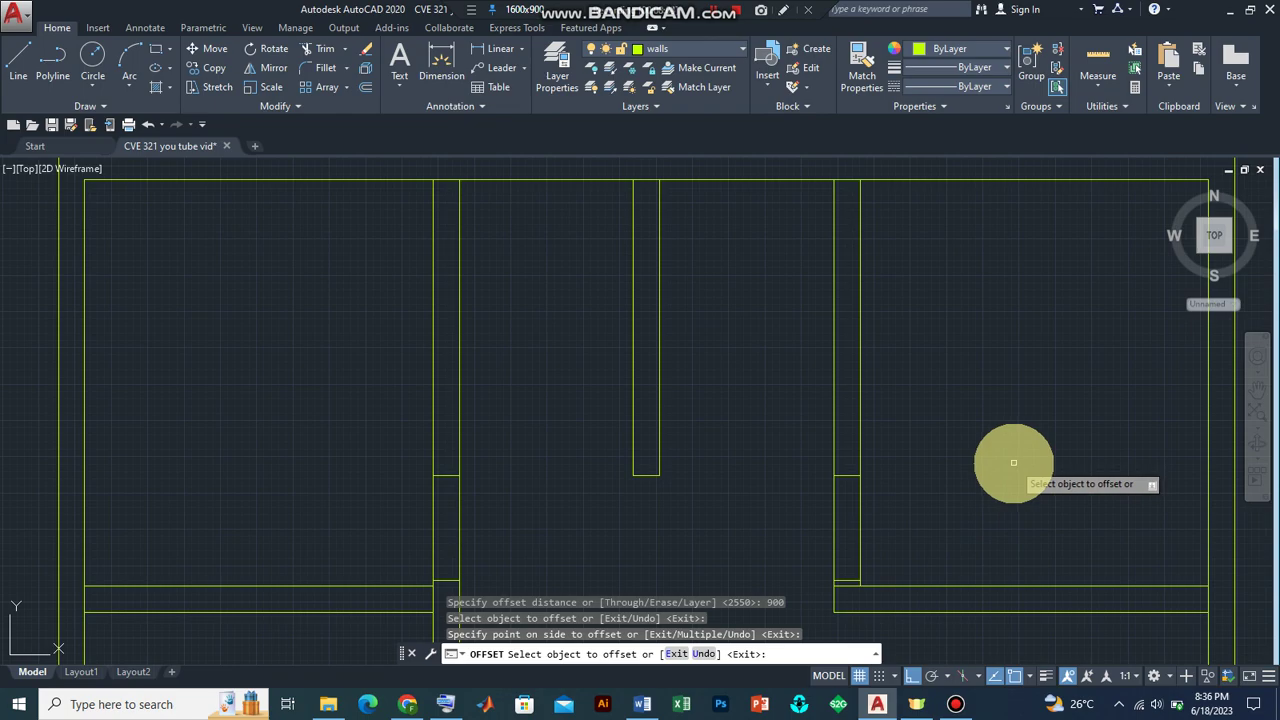
key("Return")
scroll(888, 604, "up", 2)
scroll(886, 600, "up", 3)
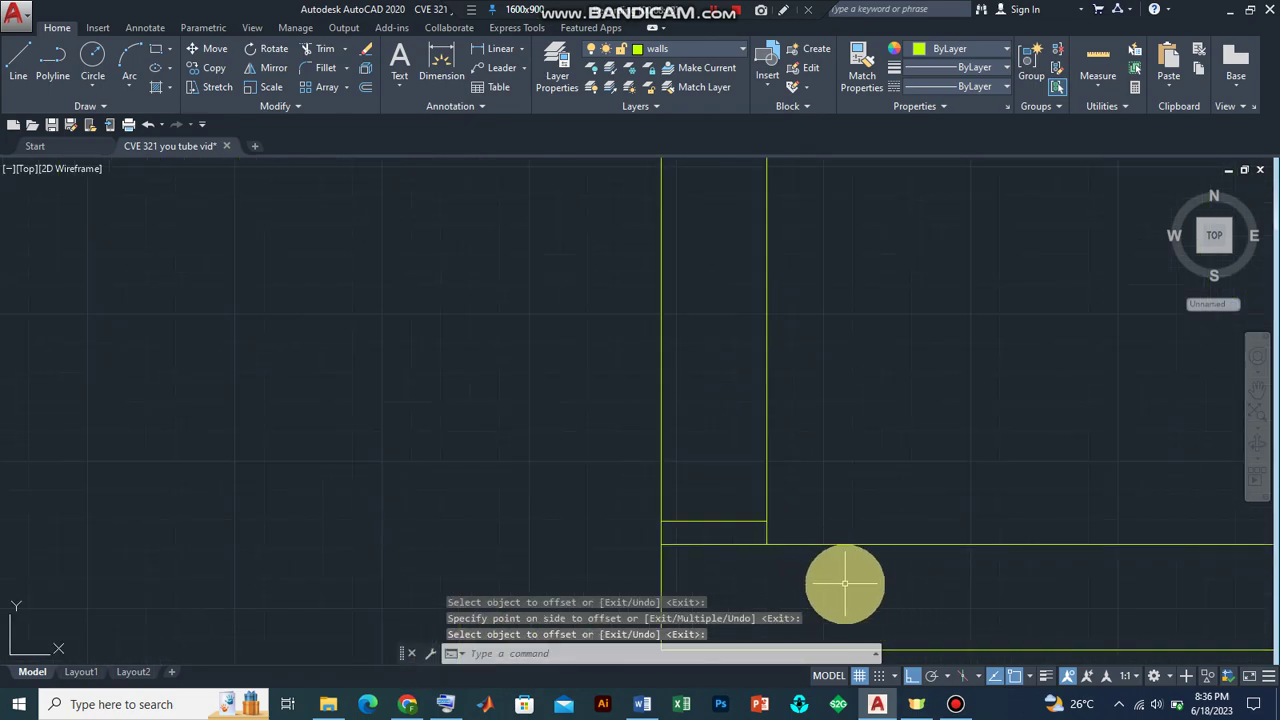
left_click(857, 594)
left_click(593, 491)
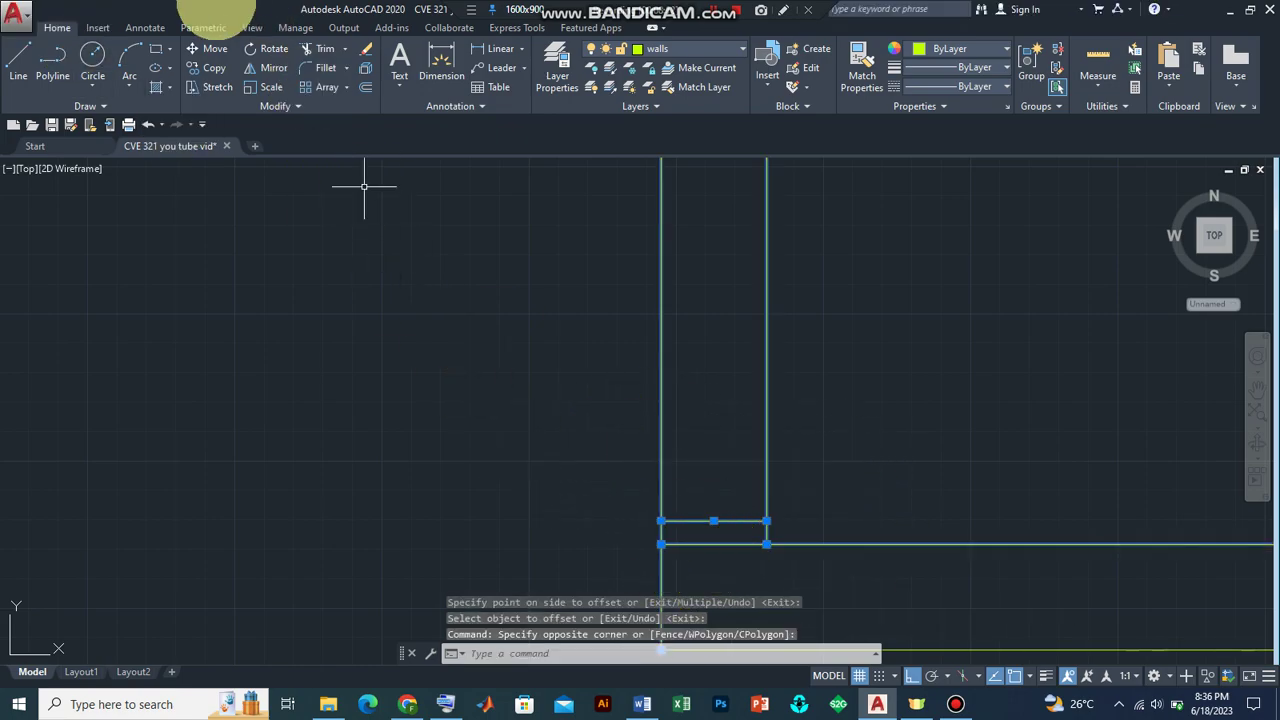
Trim the short line across the wall junction, using the selected walls as edges
left_click(322, 48)
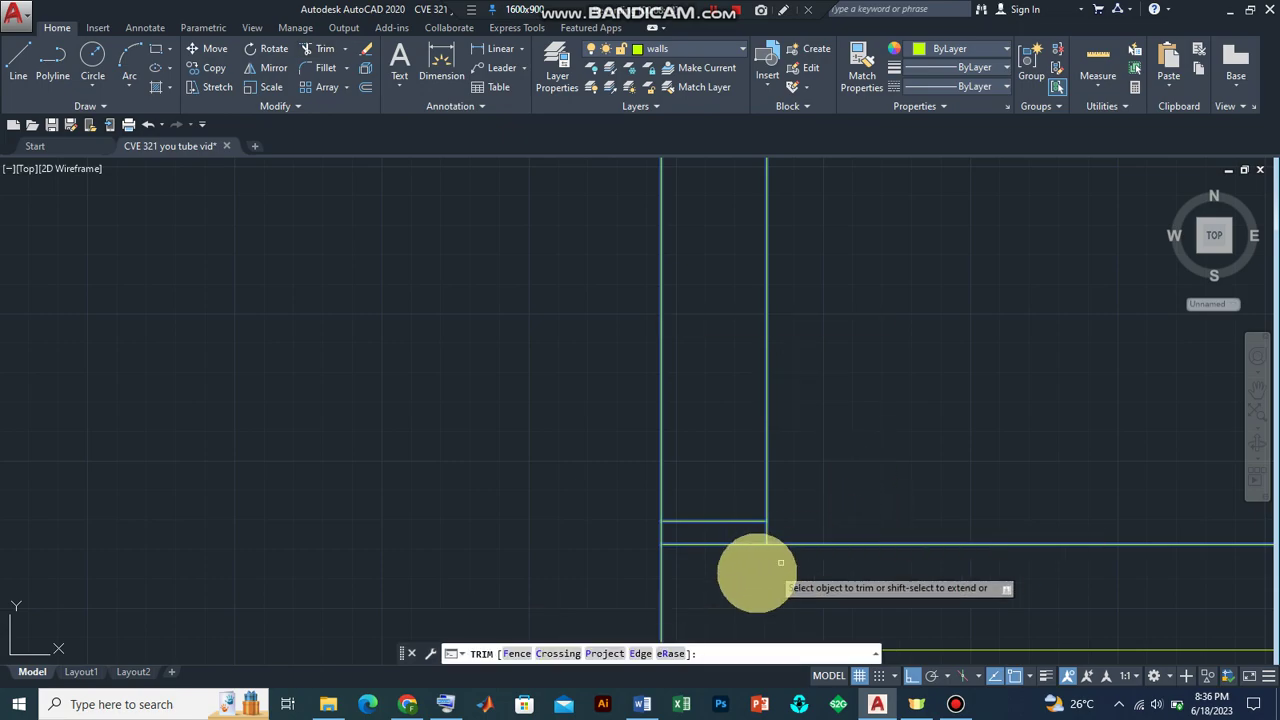
left_click(717, 544)
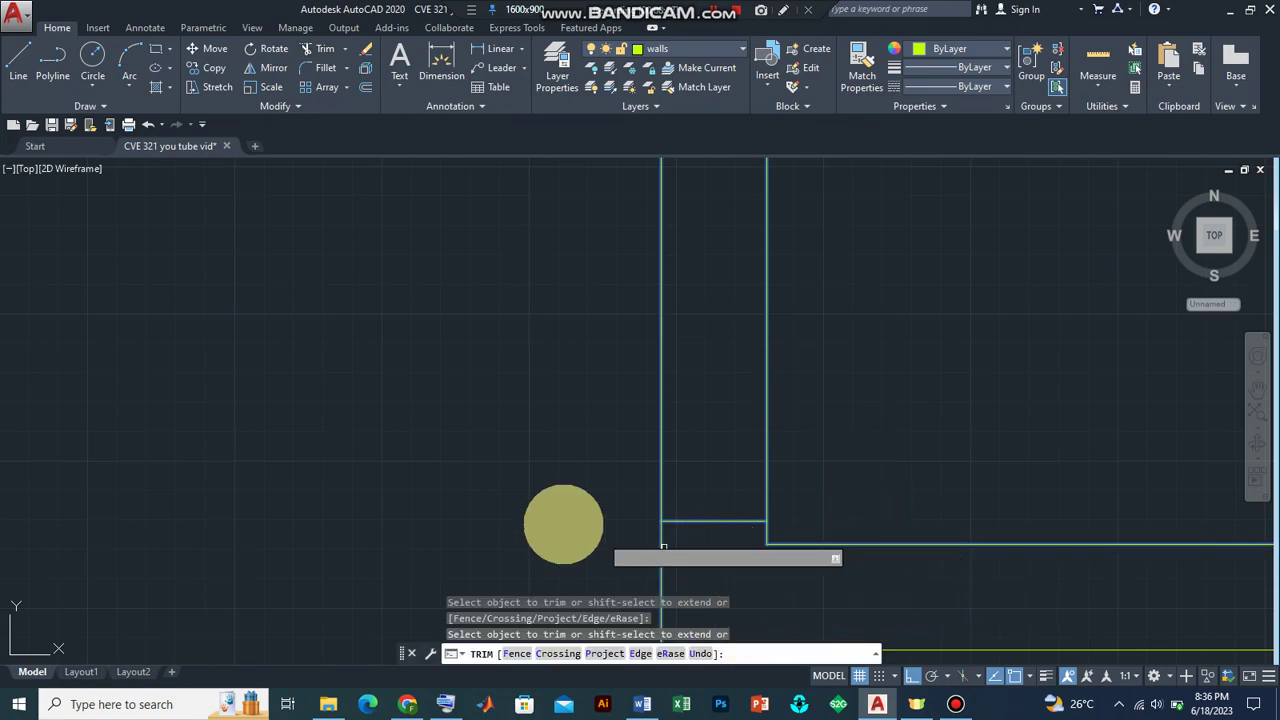
scroll(550, 525, "down", 4)
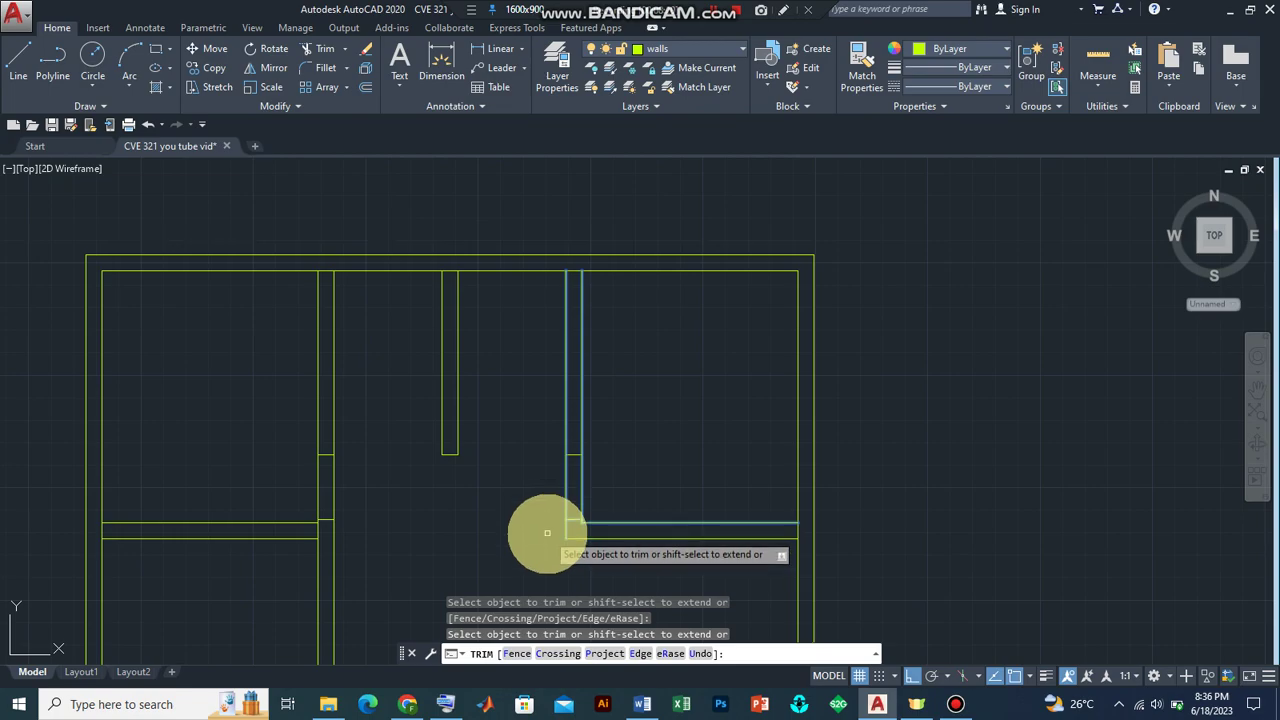
key("Escape")
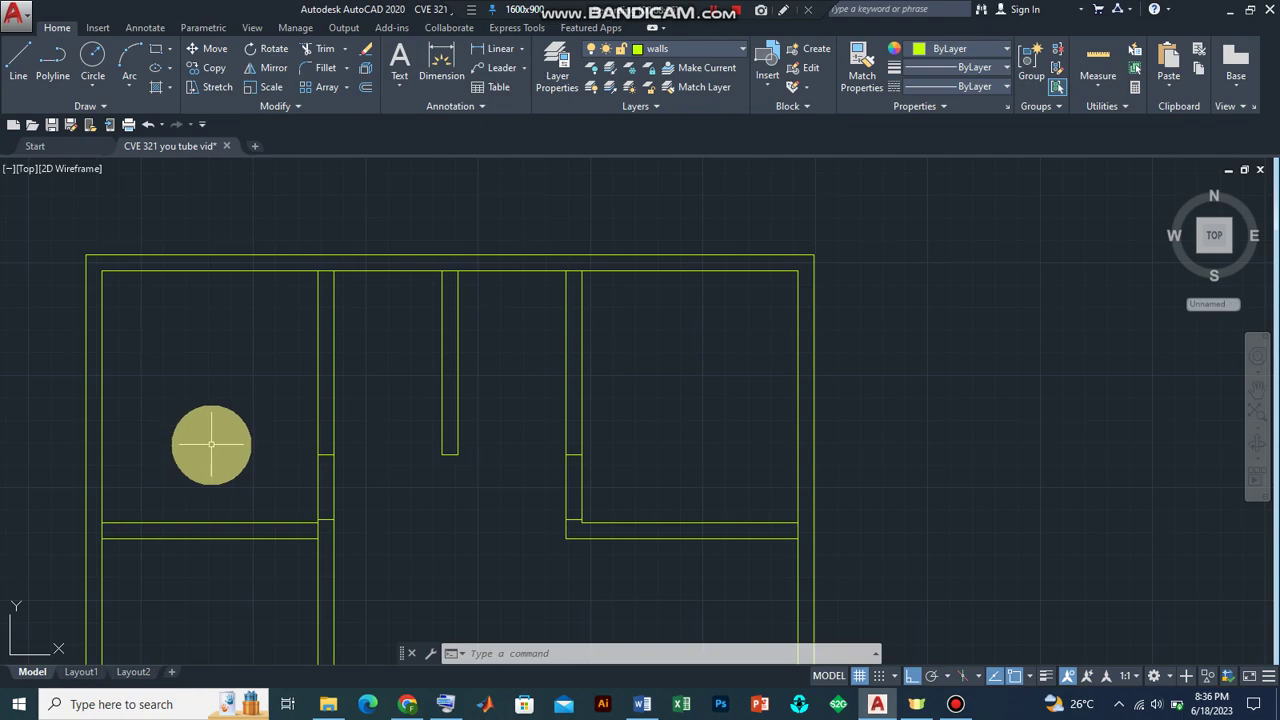
scroll(211, 444, "down", 2)
scroll(267, 592, "up", 2)
scroll(267, 592, "down", 2)
scroll(262, 653, "up", 2)
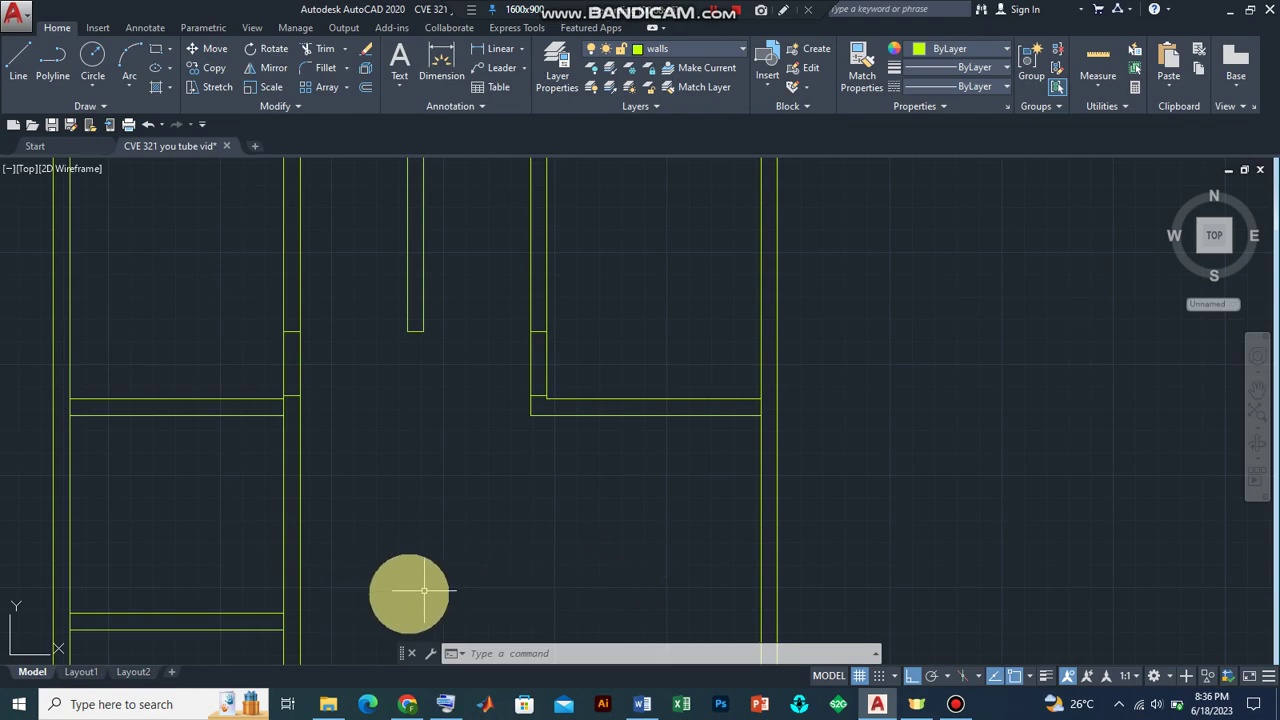
scroll(554, 490, "down", 2)
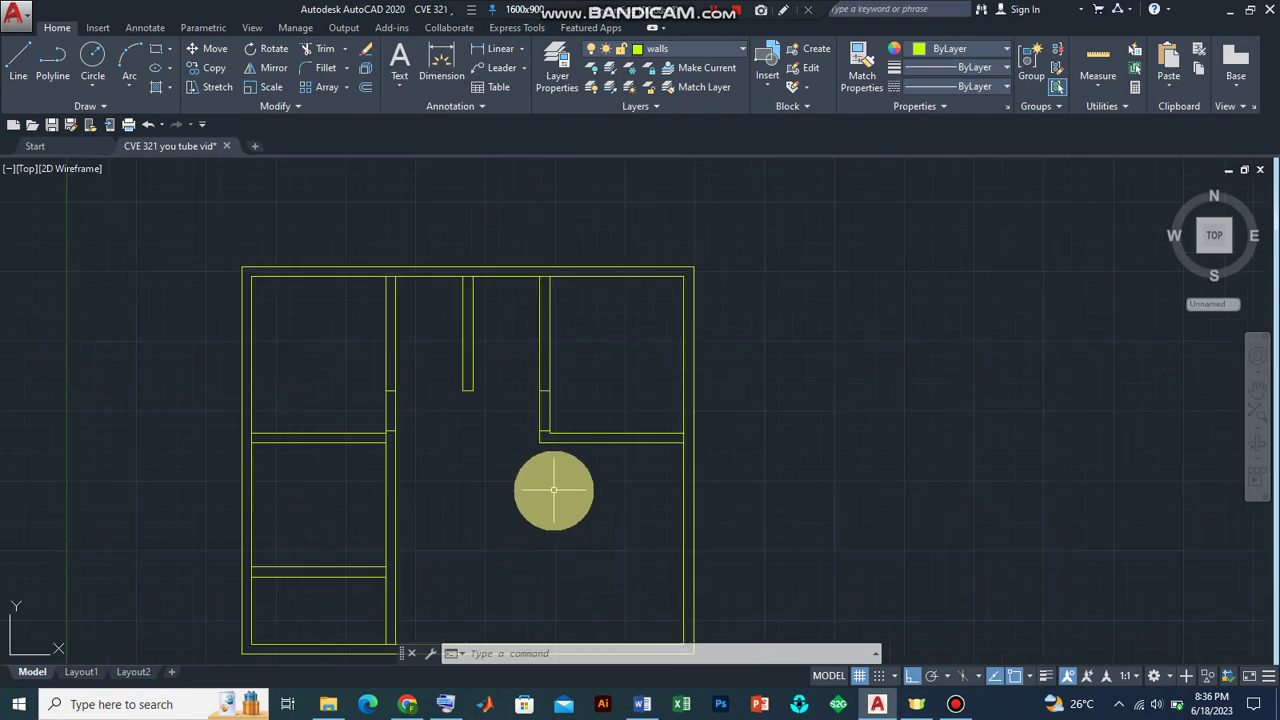